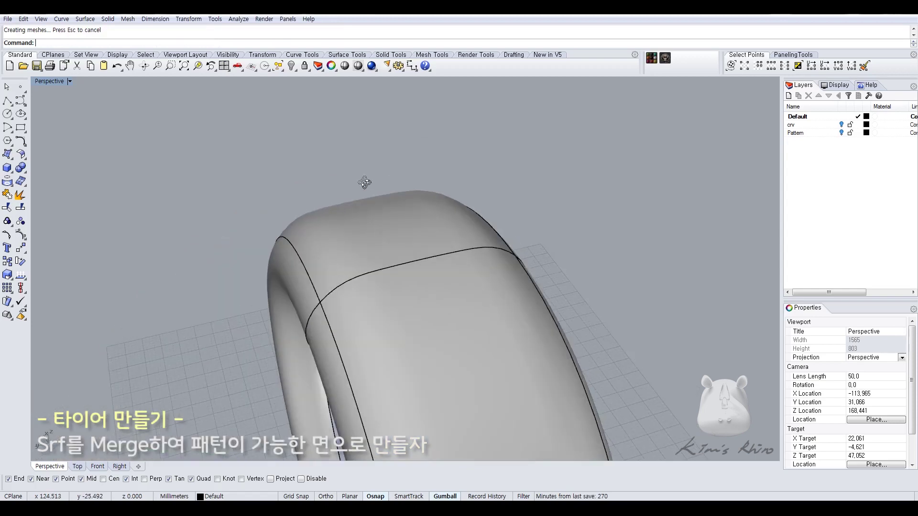
# - Match the sidewall and tread surfaces at their shared edge, using Tangency continuity, Tangency preserved at the other end, and averaged surfaces
pyautogui.click(317, 289)
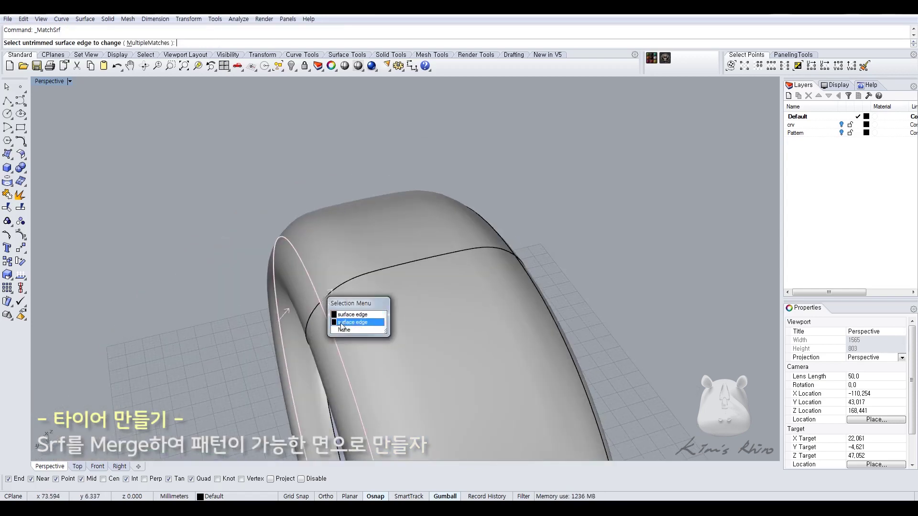
pyautogui.click(351, 314)
pyautogui.click(317, 293)
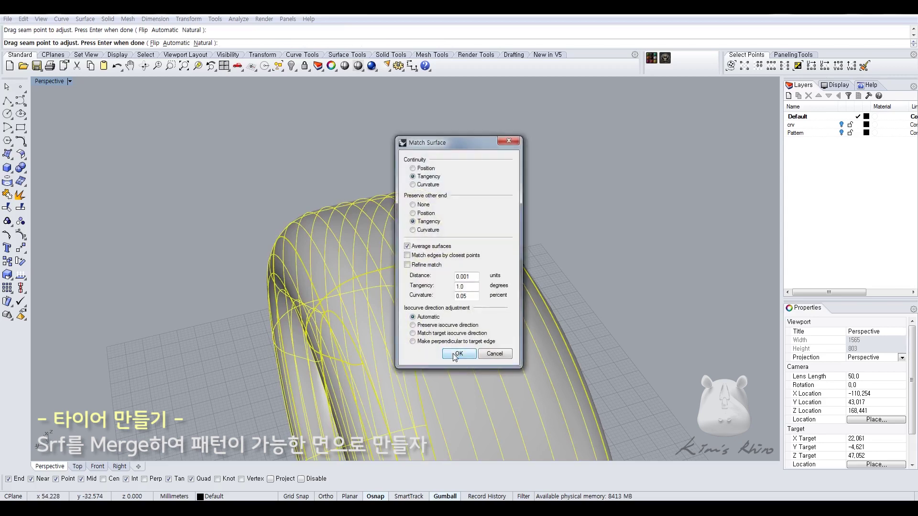
pyautogui.click(455, 355)
# - Isolate the outer tread surface by hiding the other tire surfaces
pyautogui.moveTo(549, 224); pyautogui.dragTo(434, 197, button='right')
pyautogui.scroll(-4, 437, 258)
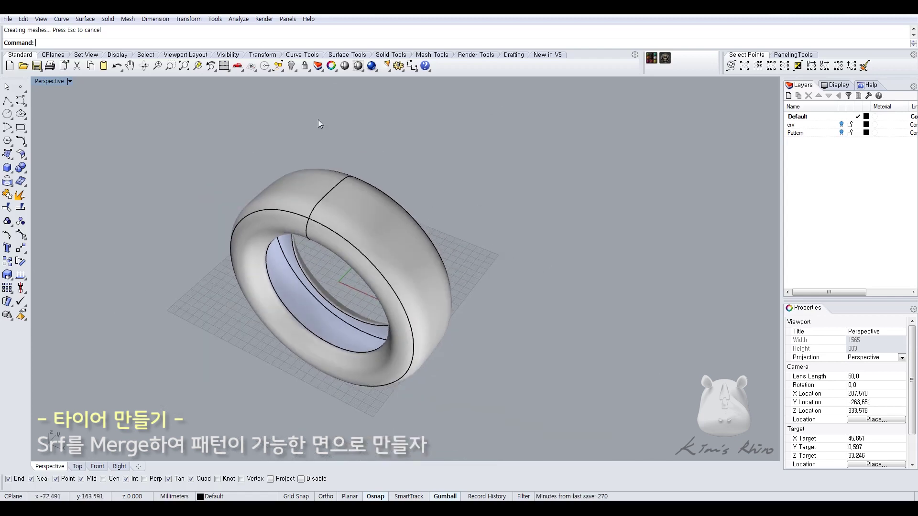
pyautogui.scroll(2, 391, 188)
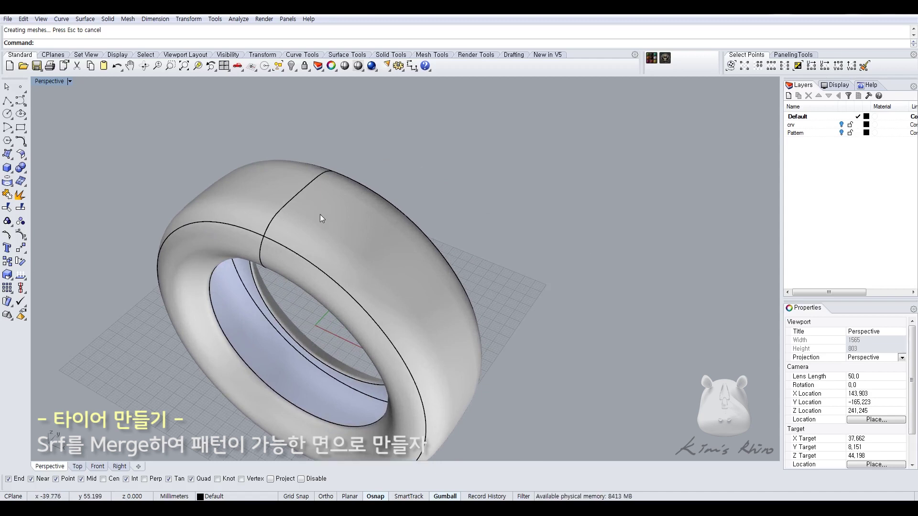
pyautogui.click(317, 218)
pyautogui.middleClick(357, 210)
pyautogui.click(355, 142)
# - Display the tread surface's direction arrows, swap its U and V directions, and reverse V
pyautogui.moveTo(315, 173); pyautogui.dragTo(305, 226, button='right')
pyautogui.scroll(2, 306, 229)
pyautogui.click(303, 234)
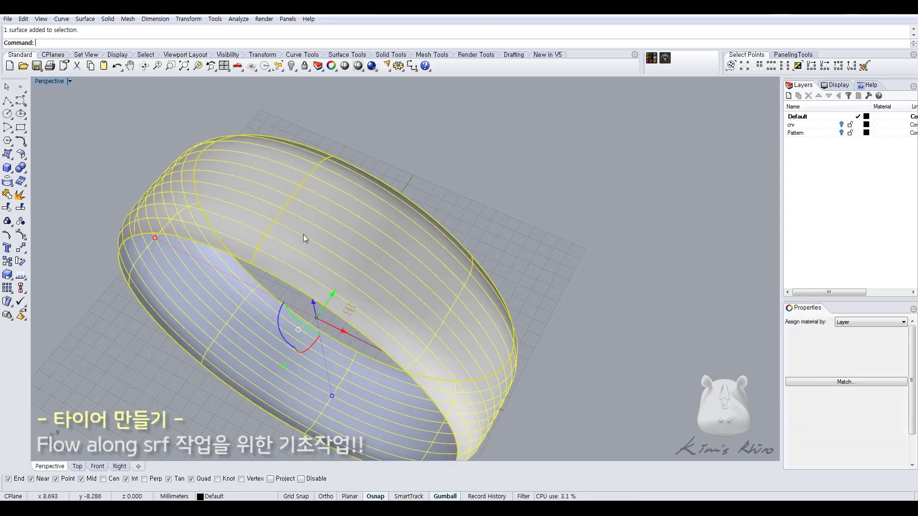
pyautogui.click(27, 277)
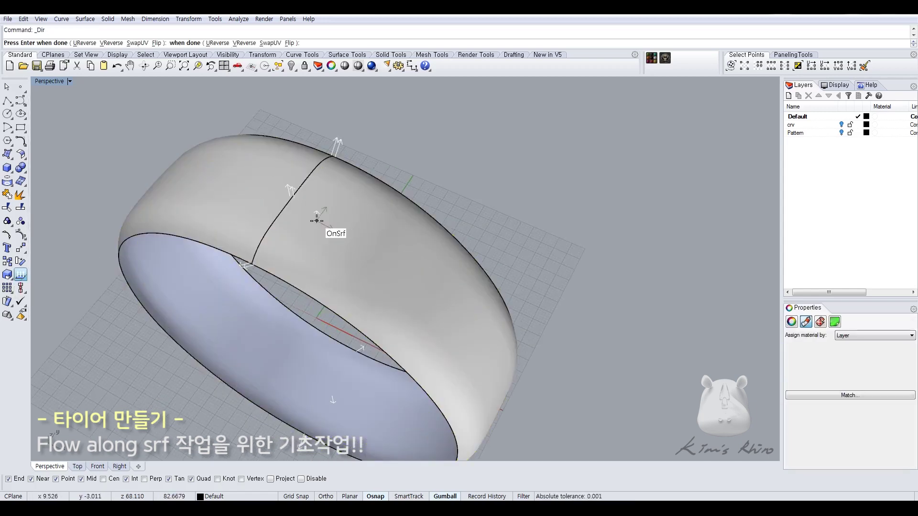
pyautogui.moveTo(314, 235); pyautogui.dragTo(352, 244, button='right')
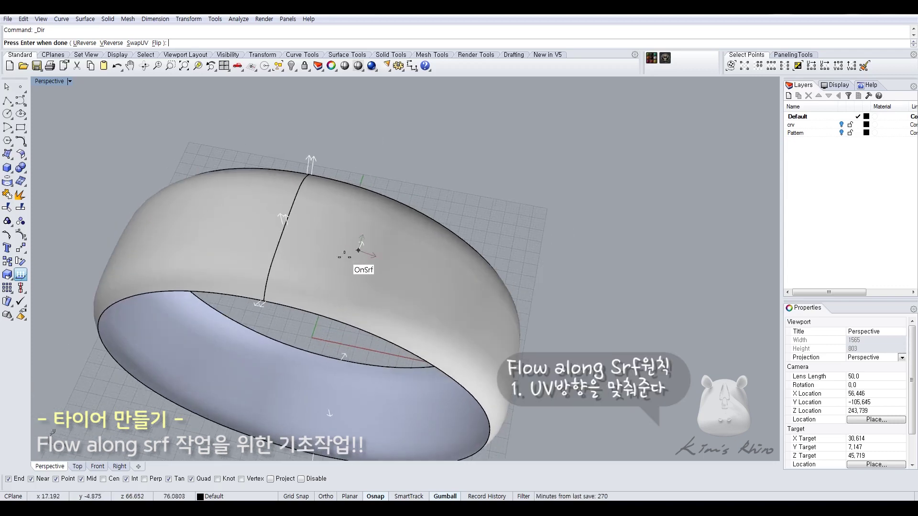
pyautogui.scroll(3, 347, 243)
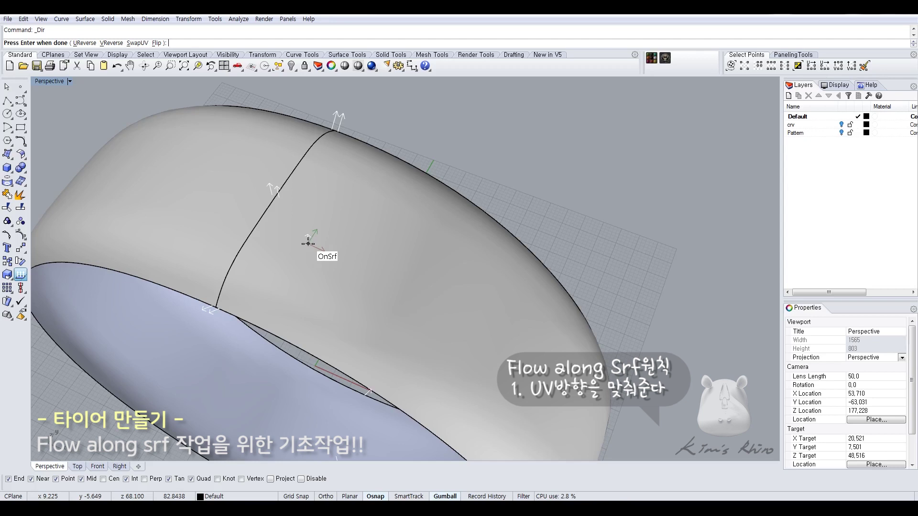
pyautogui.write('s')
pyautogui.press('Return')
pyautogui.write('s')
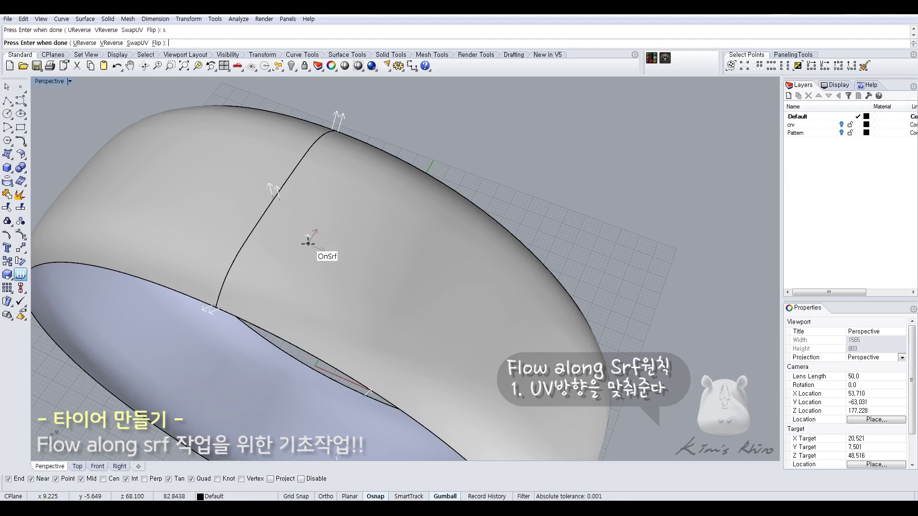
pyautogui.write('v')
pyautogui.press('Return')
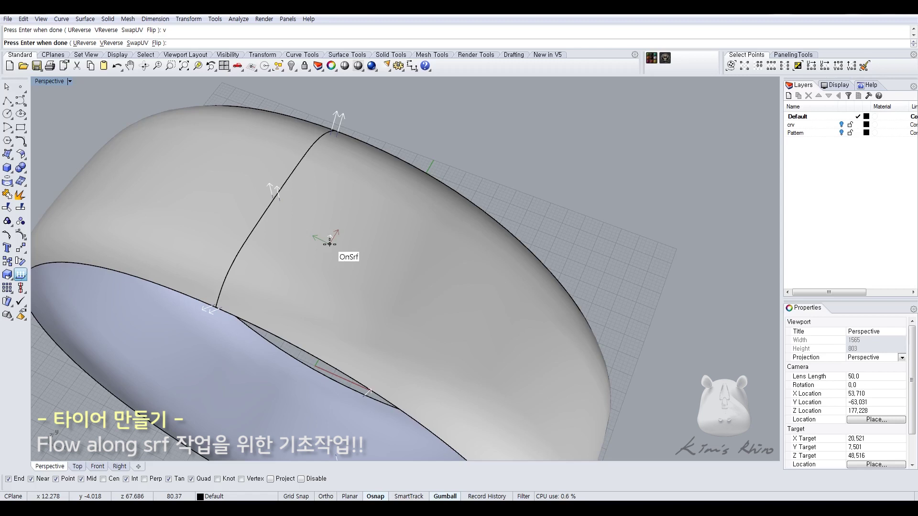
# - Swap the tread surface's U and V again and reverse U so that U runs around the tire
pyautogui.click(144, 43)
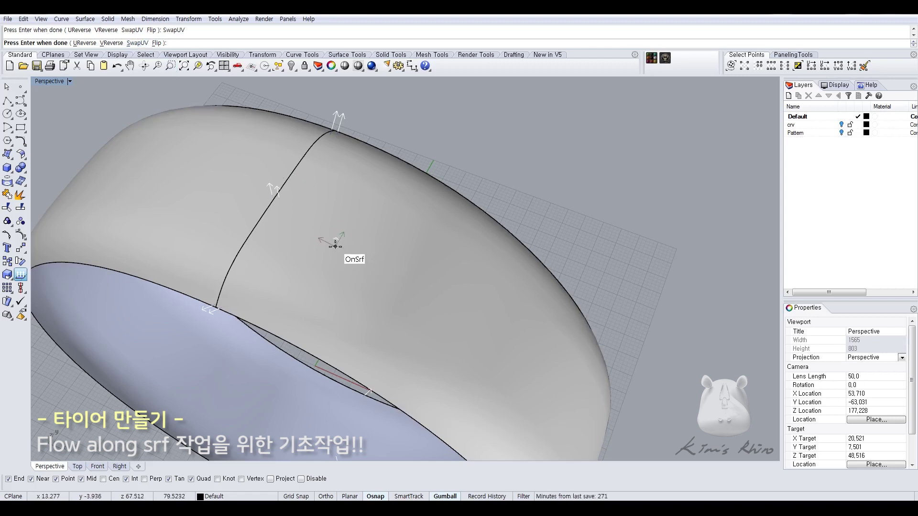
pyautogui.write('u')
pyautogui.press('Return')
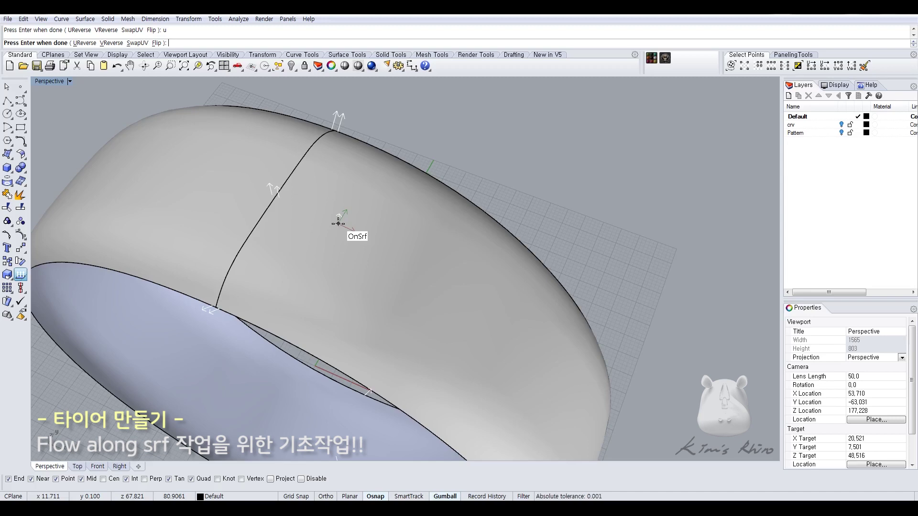
pyautogui.press('Return')
# - Create flat UV curves from the tread surface
pyautogui.scroll(-5, 338, 222)
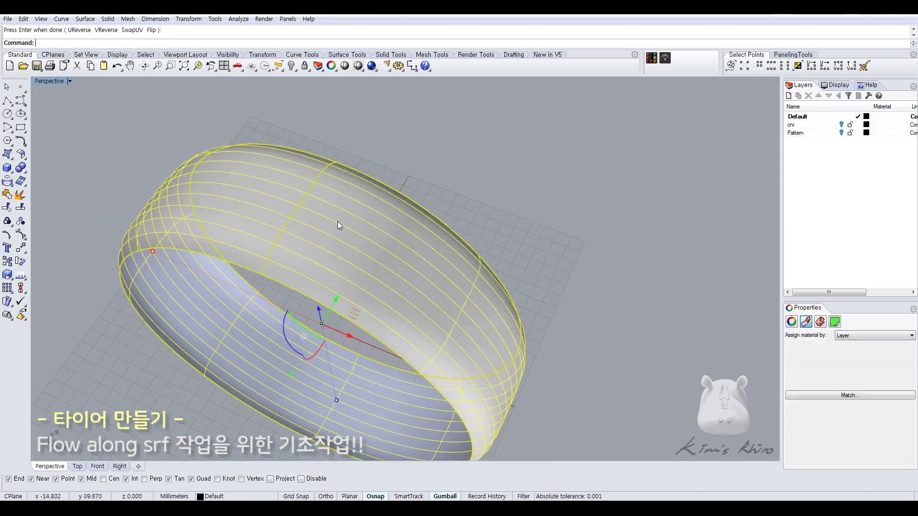
pyautogui.click(16, 182)
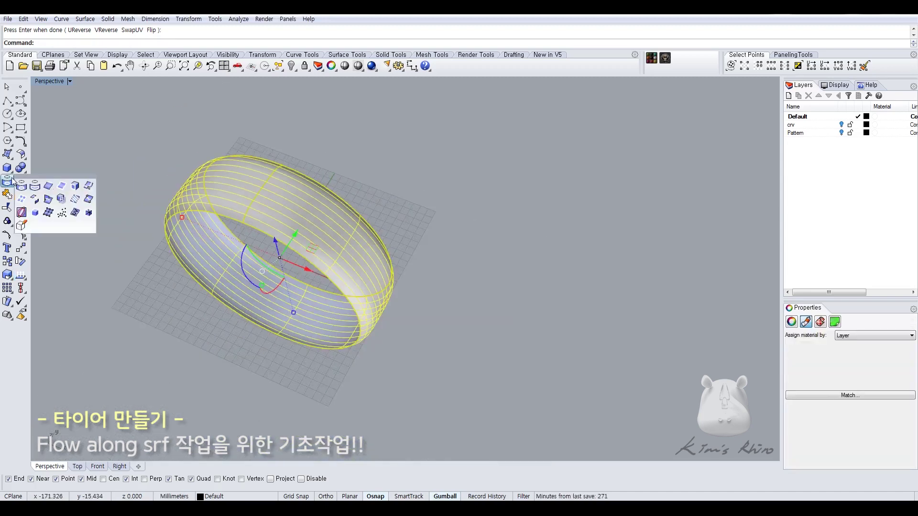
pyautogui.click(78, 214)
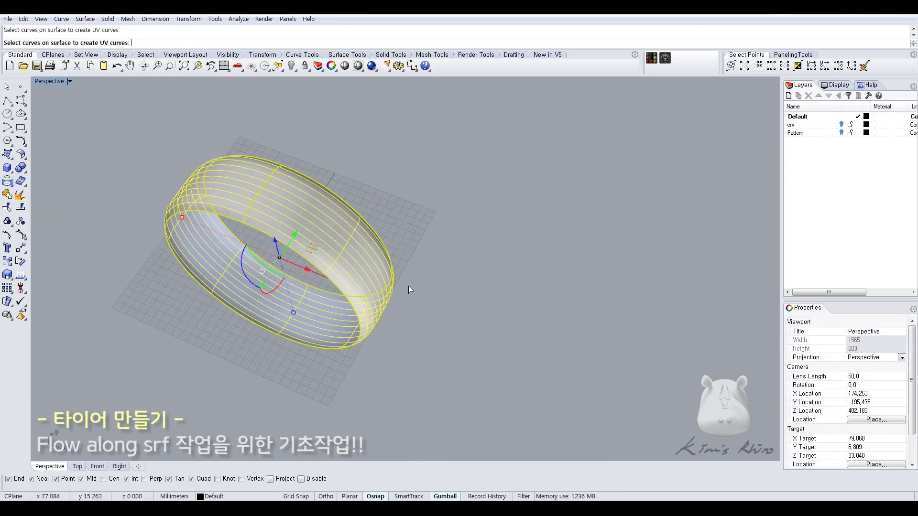
pyautogui.moveTo(408, 286)
pyautogui.mouseDown(button='right')
pyautogui.moveTo(410, 266)
pyautogui.moveTo(455, 293)
pyautogui.moveTo(528, 303)
pyautogui.moveTo(429, 247)
pyautogui.moveTo(403, 268)
pyautogui.mouseUp(button='right')
pyautogui.scroll(-4, 525, 297)
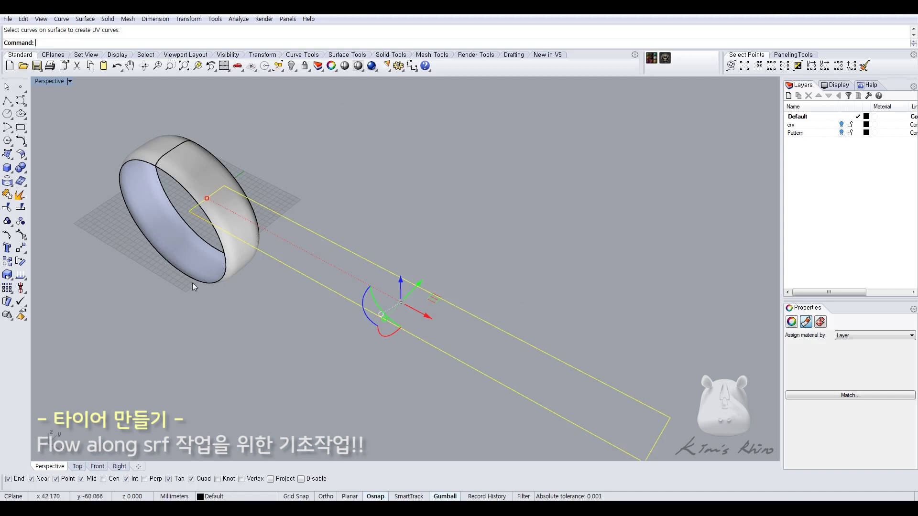
# - Move the unrolled UV rectangle about 137 mm along X, away from the tire
pyautogui.moveTo(315, 236)
pyautogui.mouseDown(button='right')
pyautogui.moveTo(359, 205)
pyautogui.moveTo(306, 238)
pyautogui.mouseUp(button='right')
pyautogui.moveTo(485, 306); pyautogui.dragTo(658, 357)
pyautogui.keyDown('shift'); pyautogui.moveTo(621, 299); pyautogui.dragTo(512, 271, button='right'); pyautogui.keyUp('shift')
# - Create a planar surface from the UV rectangle and delete the source curve
pyautogui.click(10, 155)
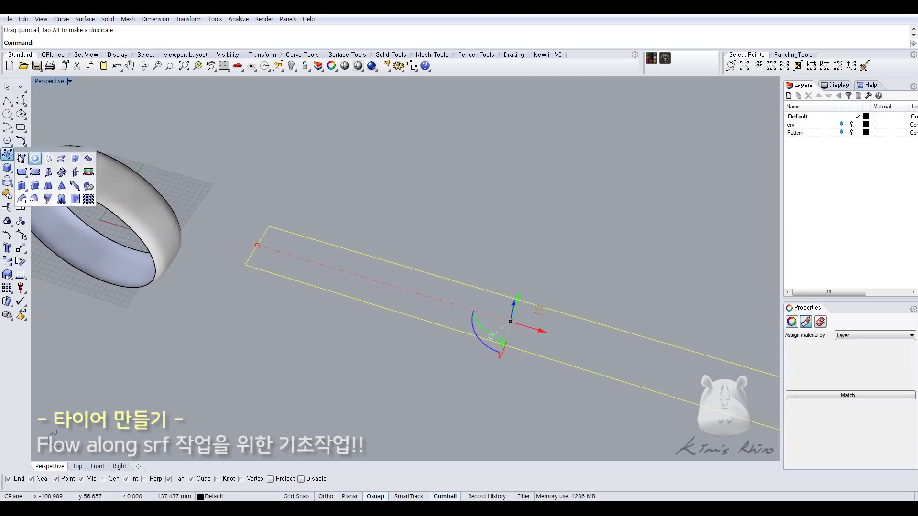
pyautogui.click(36, 160)
pyautogui.keyDown('shift'); pyautogui.moveTo(515, 273); pyautogui.dragTo(400, 226, button='right'); pyautogui.keyUp('shift')
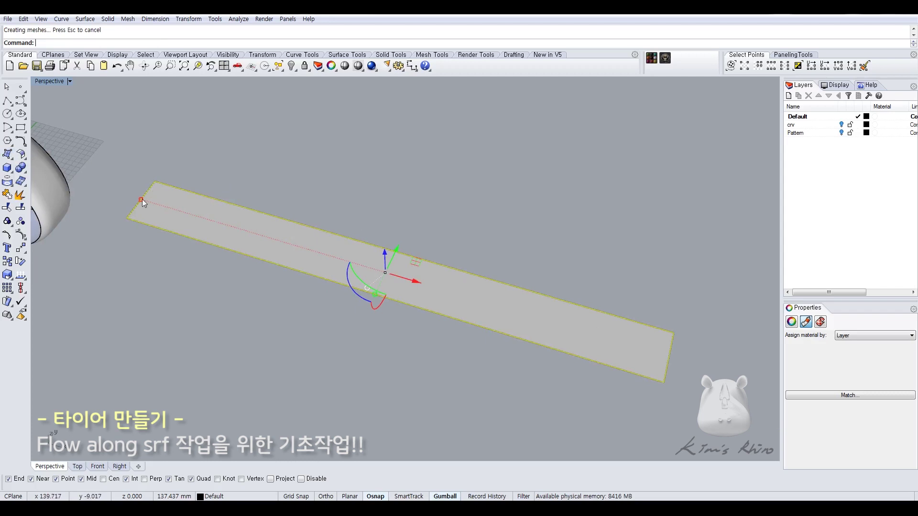
pyautogui.press('Delete')
# - Turn on the planar strip's control points and compare their positions with the strip's corners
pyautogui.keyDown('shift'); pyautogui.moveTo(152, 184); pyautogui.dragTo(277, 237, button='right'); pyautogui.keyUp('shift')
pyautogui.moveTo(278, 237); pyautogui.dragTo(311, 249, button='right')
pyautogui.click(311, 249)
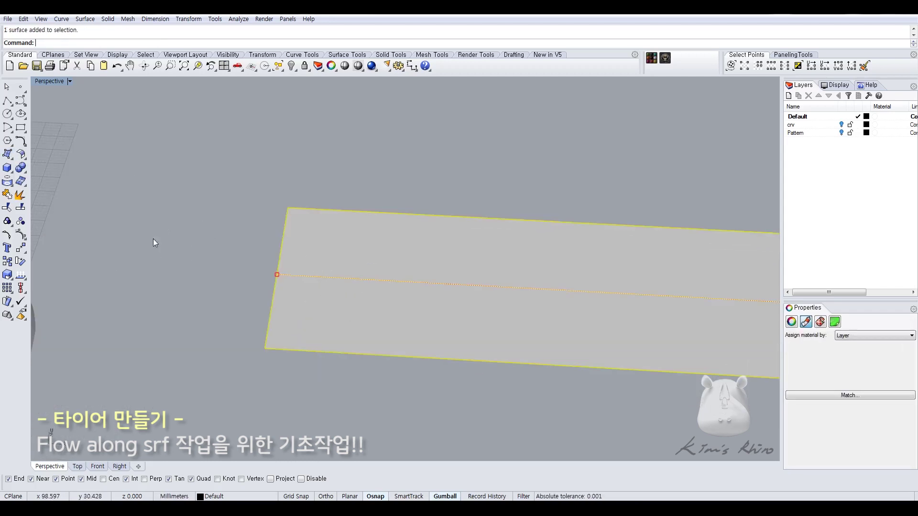
pyautogui.click(20, 275)
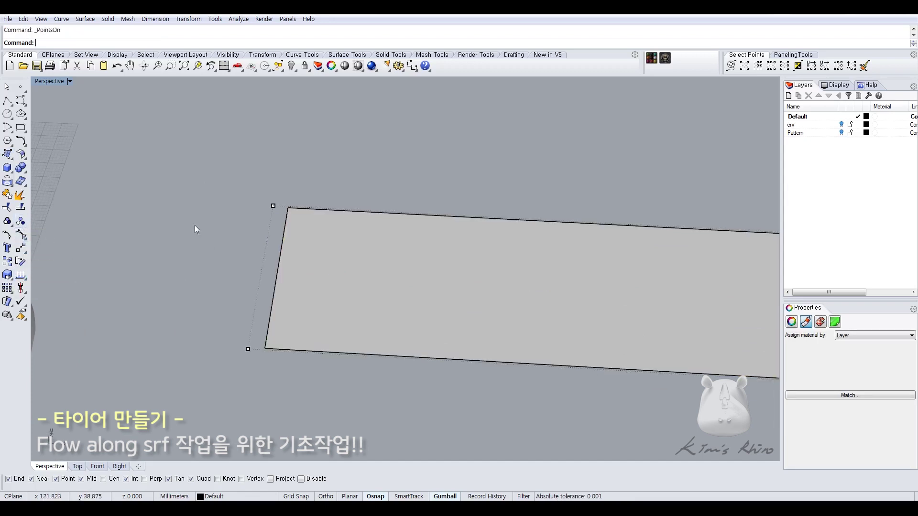
pyautogui.scroll(4, 274, 210)
pyautogui.moveTo(300, 173); pyautogui.dragTo(303, 207, button='right')
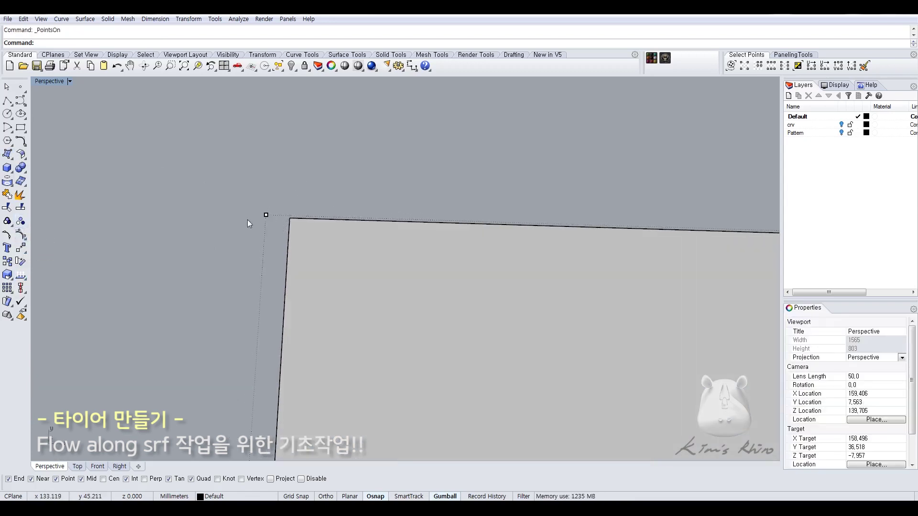
pyautogui.moveTo(288, 252); pyautogui.dragTo(320, 268, button='right')
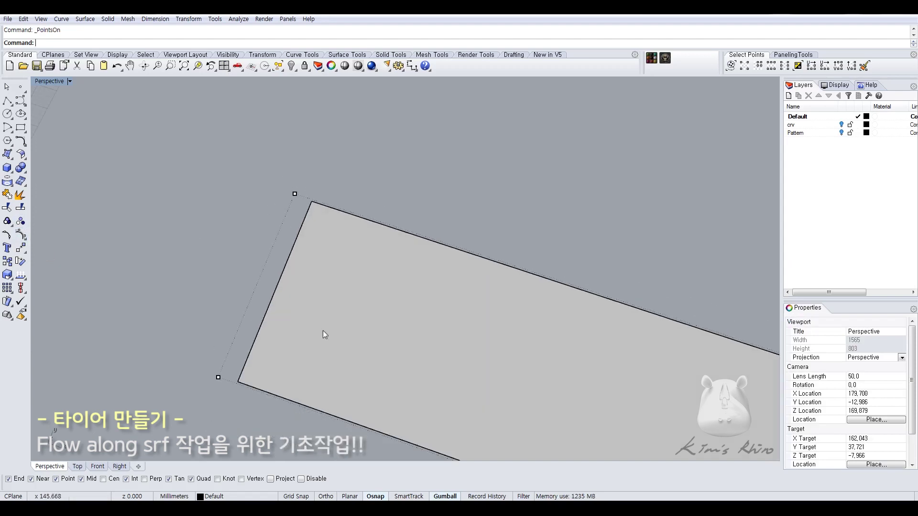
pyautogui.moveTo(297, 317); pyautogui.dragTo(299, 297, button='right')
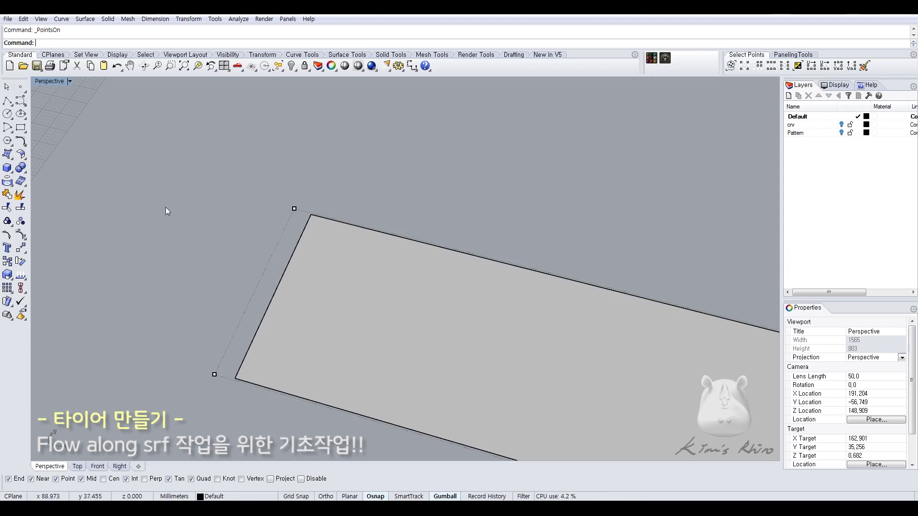
# - Shrink the trimmed planar strip to its edges and turn off its control points
pyautogui.click(19, 156)
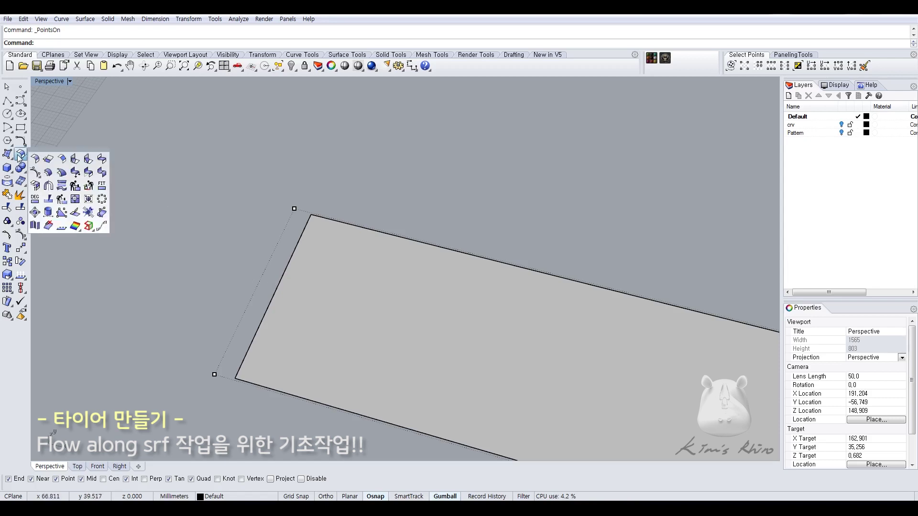
pyautogui.click(89, 199)
pyautogui.click(310, 234)
pyautogui.press('Return')
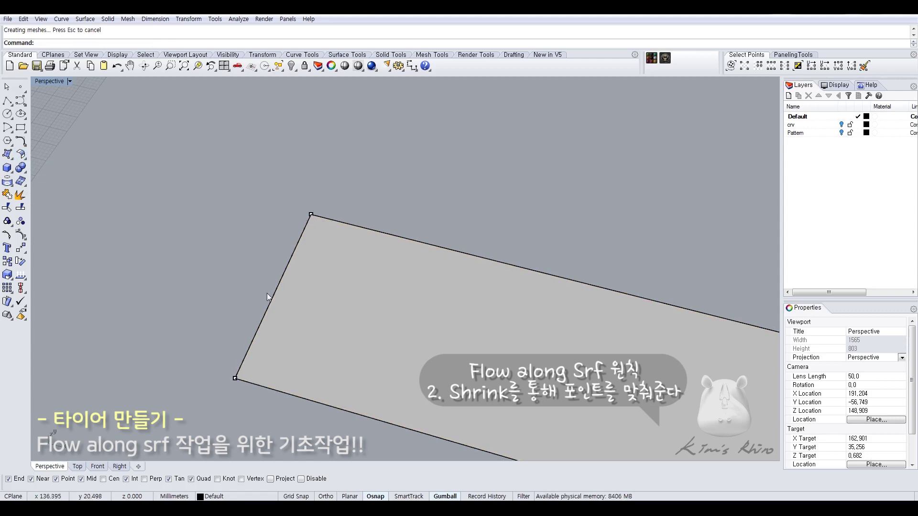
pyautogui.press('Escape')
# - Turn on the Pattern layer to show the tread pattern curves
pyautogui.scroll(-6, 260, 257)
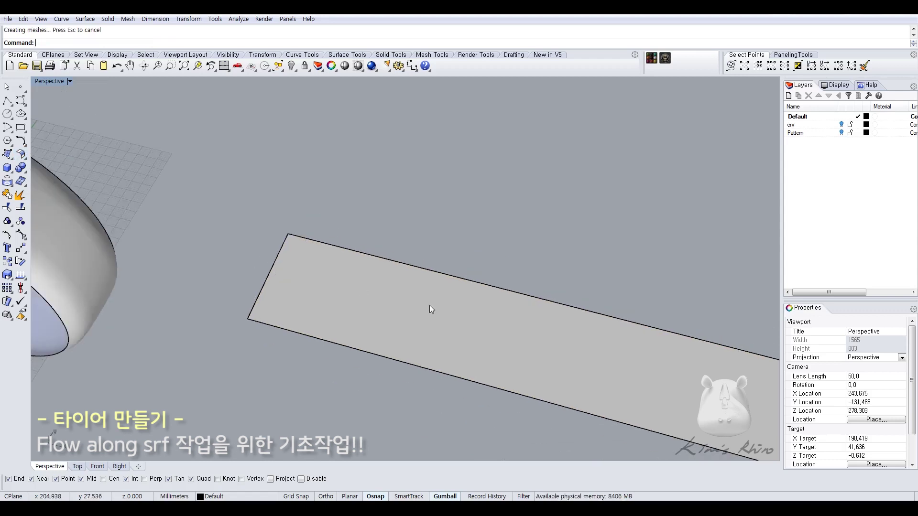
pyautogui.keyDown('shift'); pyautogui.moveTo(429, 305); pyautogui.dragTo(320, 249, button='right'); pyautogui.keyUp('shift')
pyautogui.scroll(-3, 319, 253)
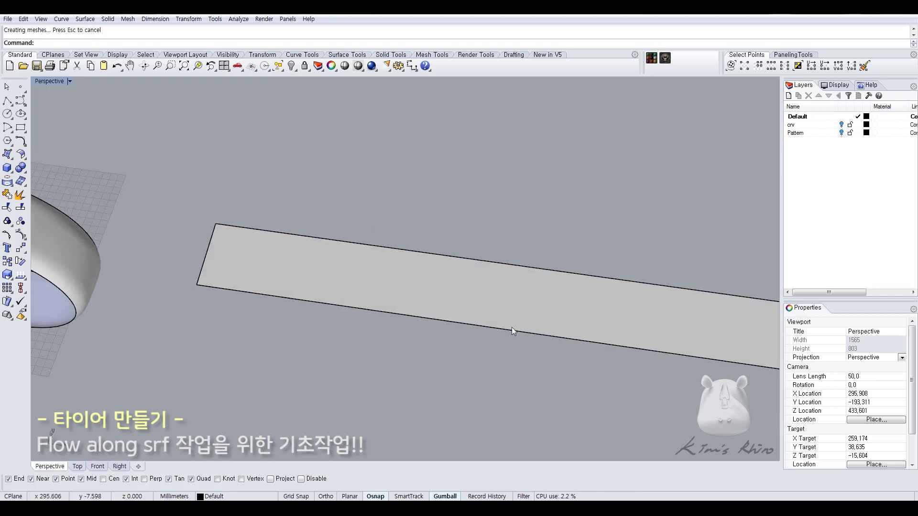
pyautogui.click(841, 133)
pyautogui.moveTo(700, 183); pyautogui.dragTo(771, 188, button='right')
pyautogui.click(849, 200)
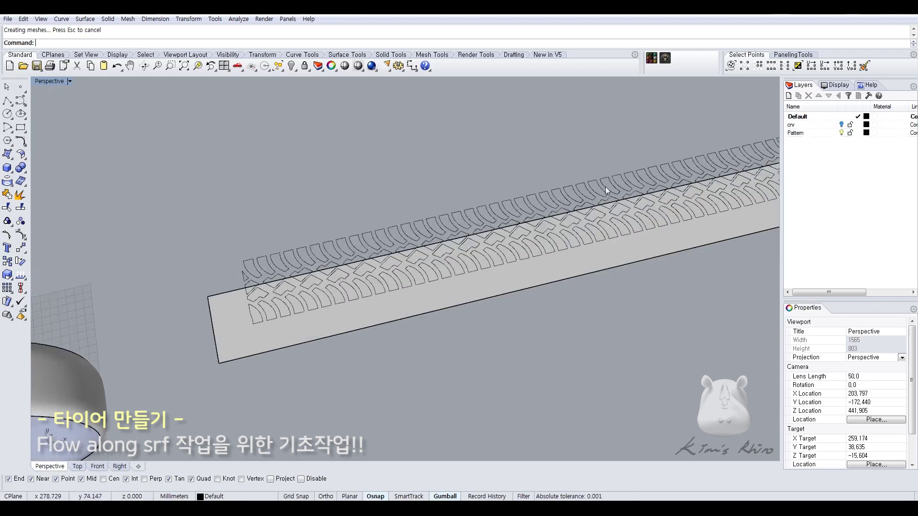
# - Select the tread pattern curves and maximize the Top view around their starting end
pyautogui.click(276, 256)
pyautogui.doubleClick(49, 80)
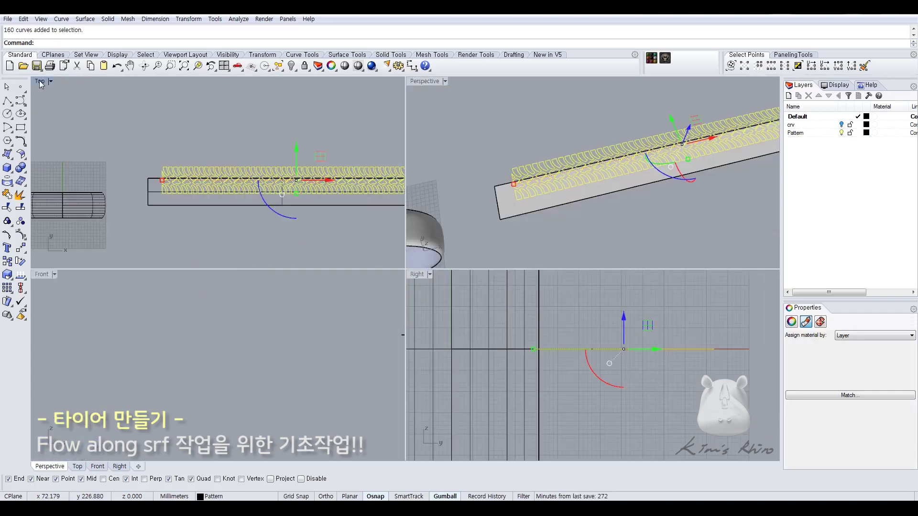
pyautogui.doubleClick(41, 83)
pyautogui.moveTo(449, 250); pyautogui.dragTo(321, 218, button='right')
pyautogui.scroll(4, 167, 242)
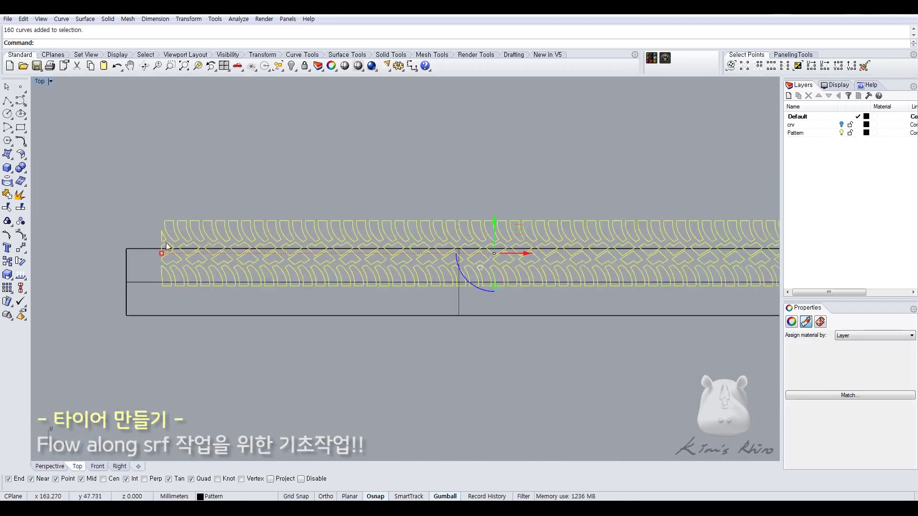
pyautogui.moveTo(177, 165); pyautogui.dragTo(265, 214, button='right')
pyautogui.scroll(2, 272, 222)
pyautogui.scroll(1, 272, 225)
# - Create a CPlane-aligned bounding box around the selected tread pattern curves
pyautogui.middleClick(290, 226)
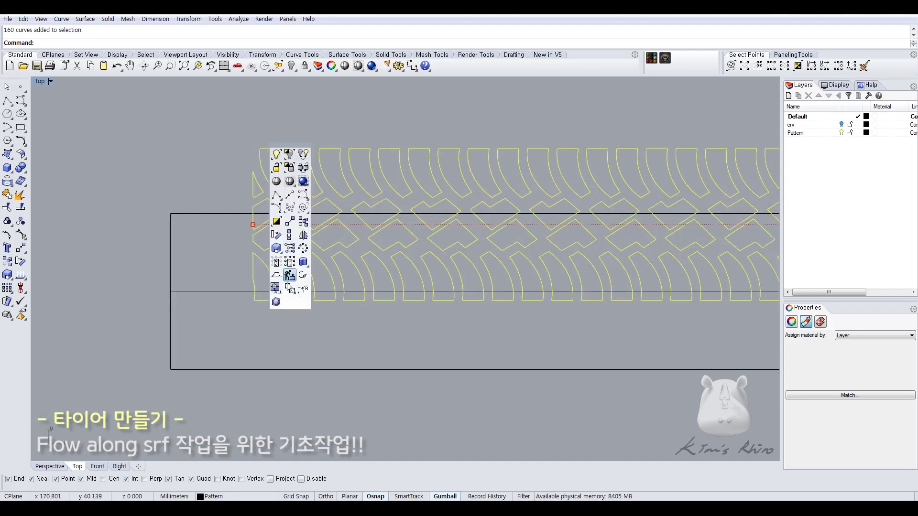
pyautogui.moveTo(367, 191); pyautogui.dragTo(352, 226, button='right')
pyautogui.middleClick(331, 226)
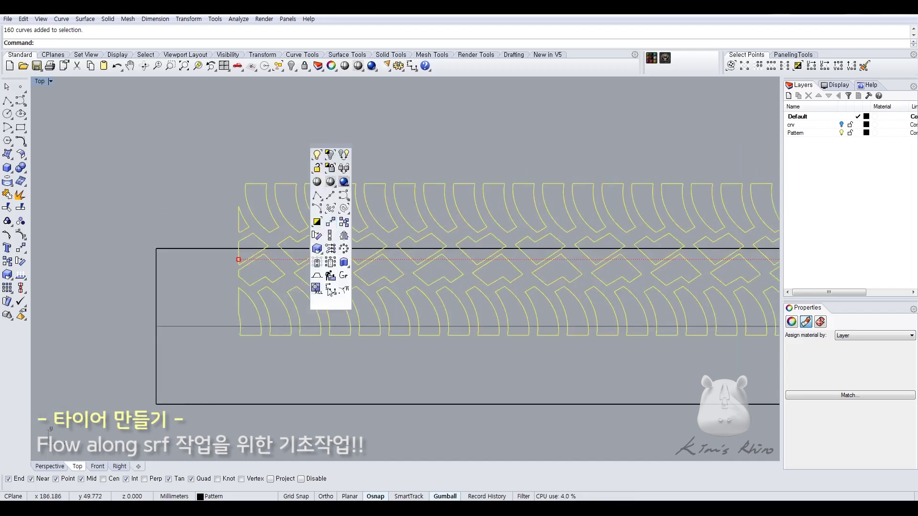
pyautogui.rightClick(268, 233)
pyautogui.rightClick(251, 194)
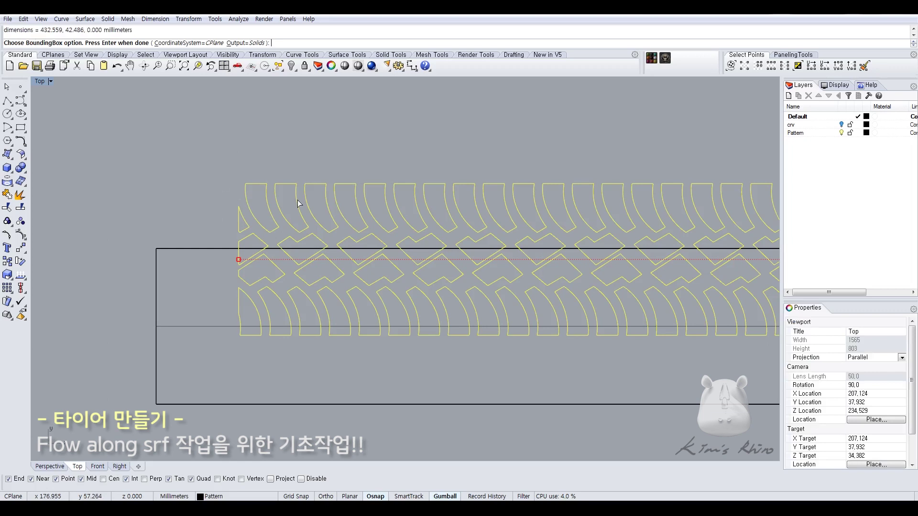
# - Move the pattern curves and their bounding rectangle from the rectangle's starting-edge midpoint to the midpoint of the planar strip's end edge
pyautogui.middleClick(243, 220)
pyautogui.click(248, 221)
pyautogui.scroll(1, 238, 241)
pyautogui.scroll(1, 238, 241)
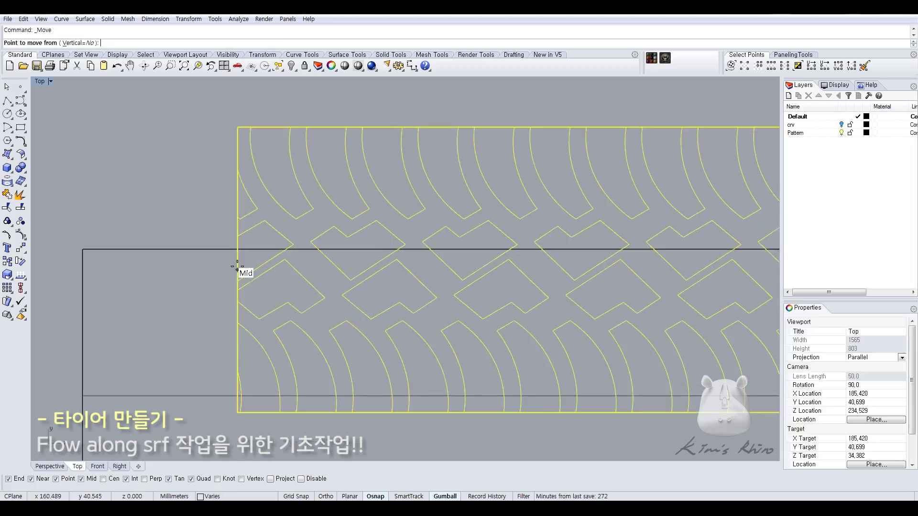
pyautogui.click(237, 269)
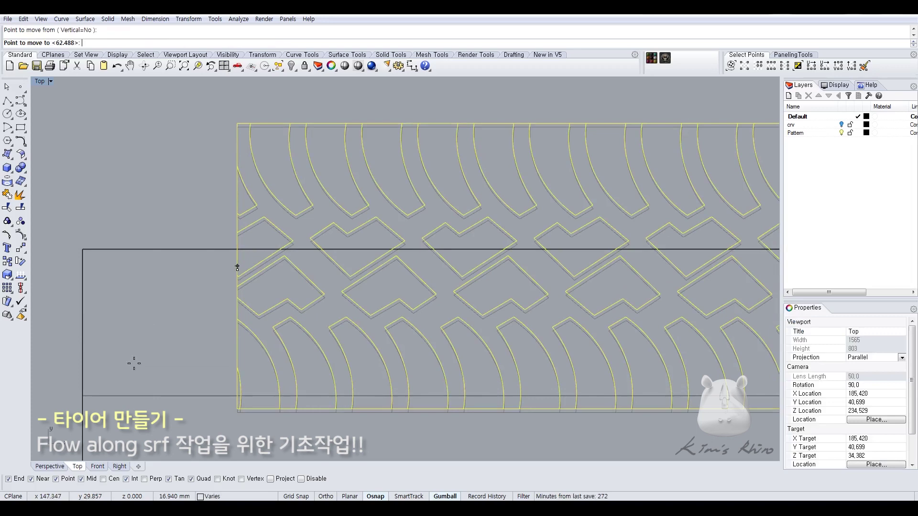
pyautogui.click(84, 395)
# - Delete the bounding rectangle around the tread pattern curves
pyautogui.scroll(3, 201, 237)
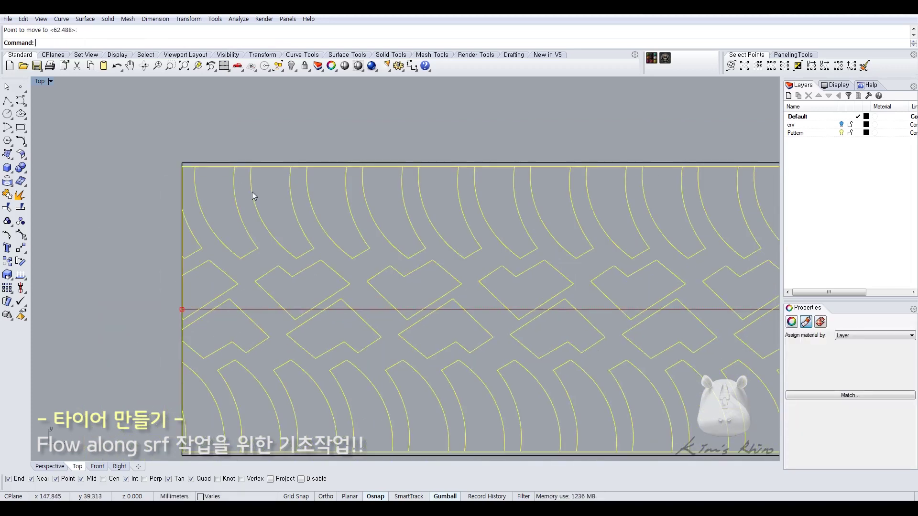
pyautogui.click(245, 168)
pyautogui.press('Delete')
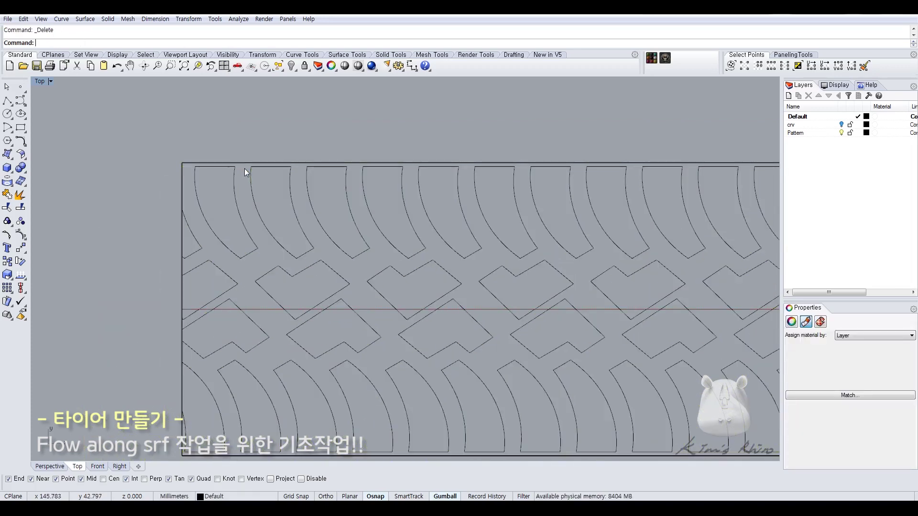
# - Select all tread pattern curves and extrude them as solids to both sides with a distance of 0.5 mm
pyautogui.scroll(4, 230, 166)
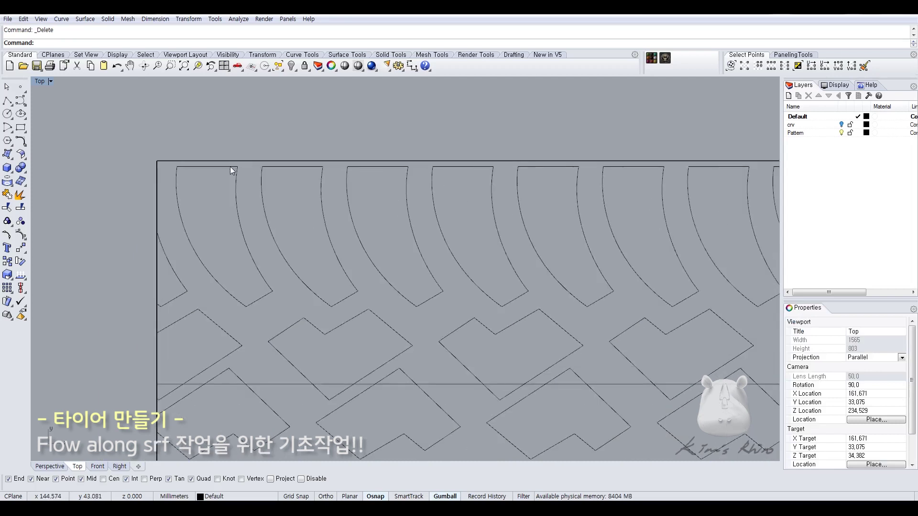
pyautogui.click(214, 167)
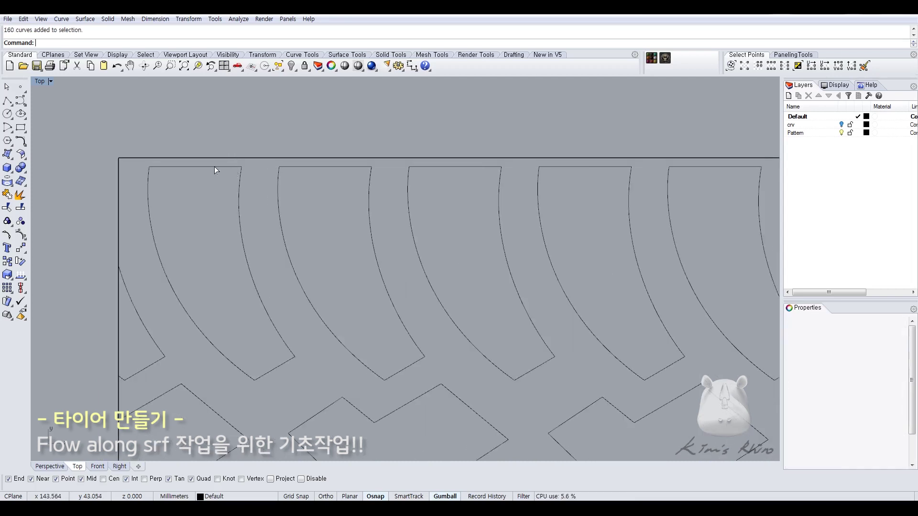
pyautogui.scroll(-5, 184, 230)
pyautogui.moveTo(274, 259); pyautogui.dragTo(256, 225, button='right')
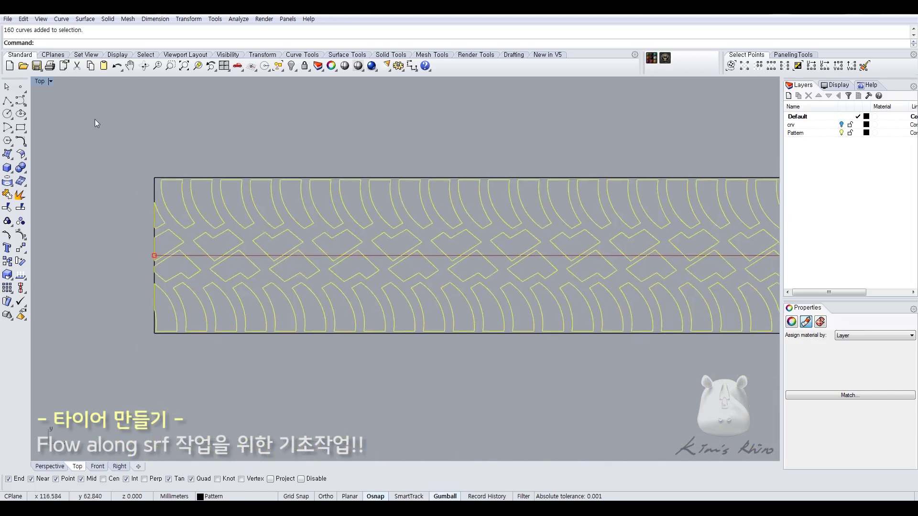
pyautogui.doubleClick(36, 82)
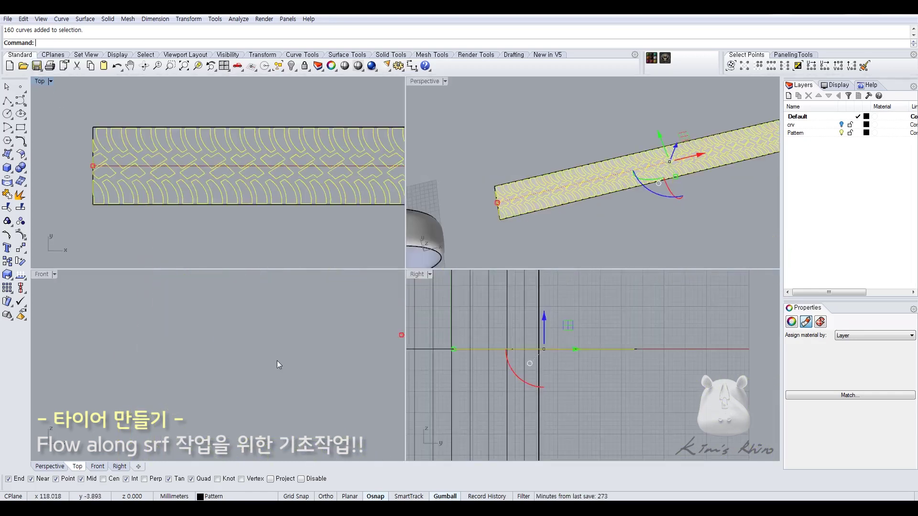
pyautogui.keyDown('ctrl'); pyautogui.moveTo(269, 320); pyautogui.dragTo(280, 360, button='right'); pyautogui.keyUp('ctrl')
pyautogui.moveTo(319, 328); pyautogui.dragTo(176, 387, button='right')
pyautogui.middleClick(234, 372)
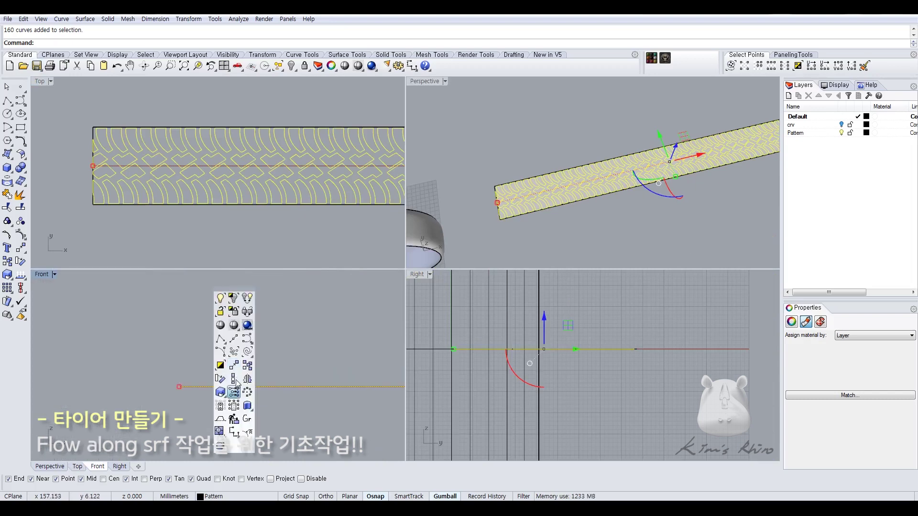
pyautogui.click(246, 406)
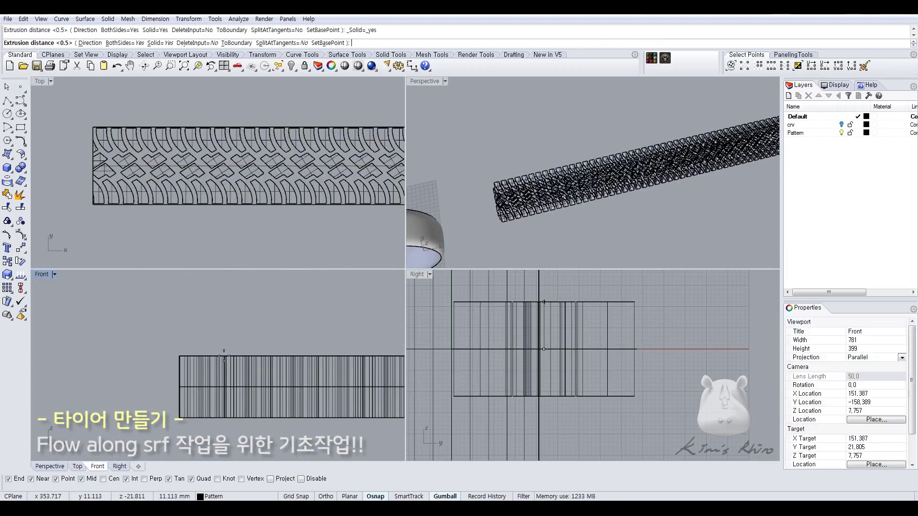
pyautogui.press('Return')
pyautogui.scroll(5, 500, 228)
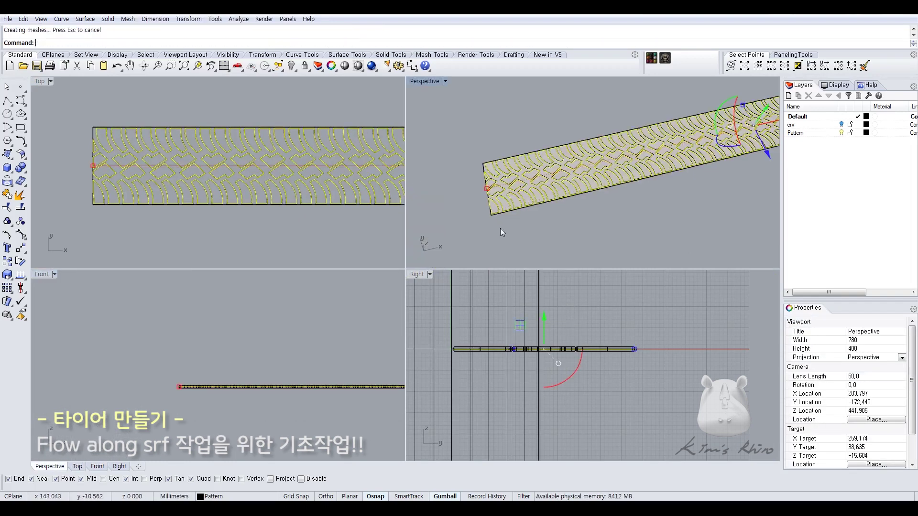
# - Hide the tread pattern curves so only the extruded blocks and the strip remain displayed
pyautogui.hotkey('ctrl', 'h')
pyautogui.scroll(4, 504, 197)
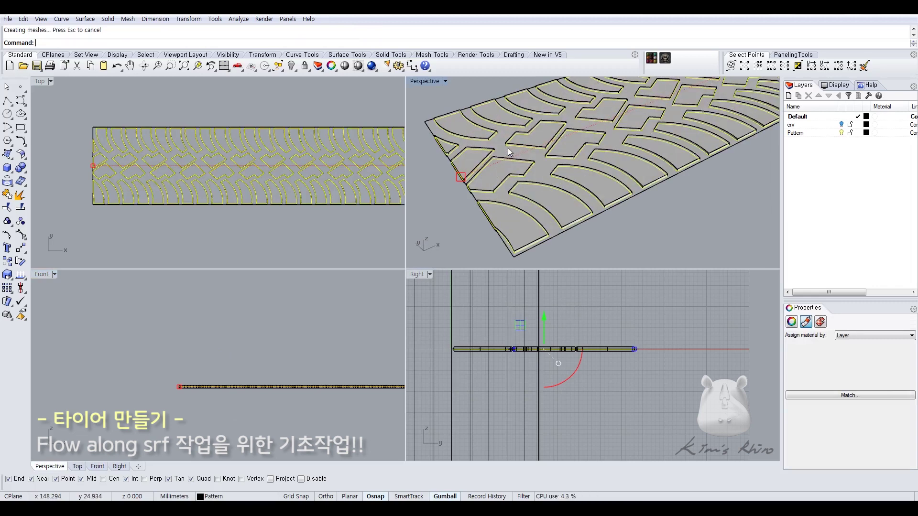
pyautogui.press('Escape')
pyautogui.moveTo(527, 229); pyautogui.dragTo(521, 207, button='right')
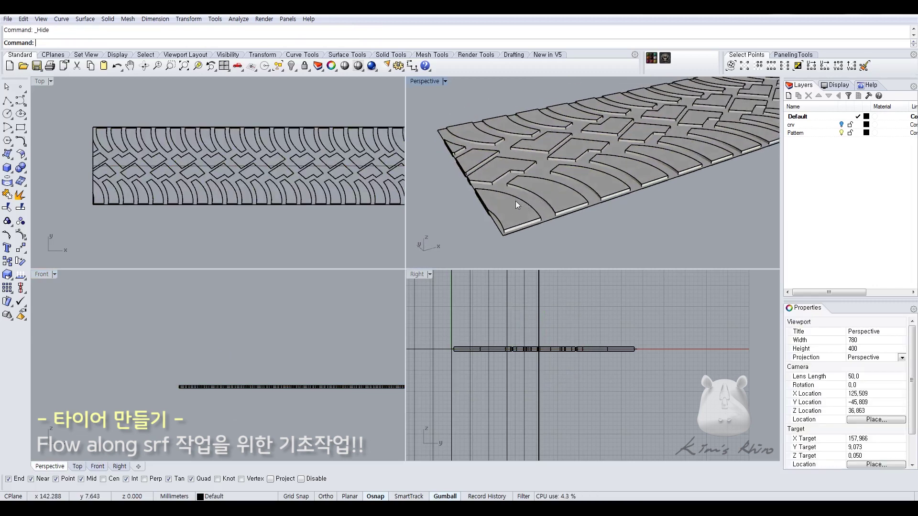
pyautogui.click(515, 201)
pyautogui.keyDown('shift'); pyautogui.click(561, 188); pyautogui.keyUp('shift')
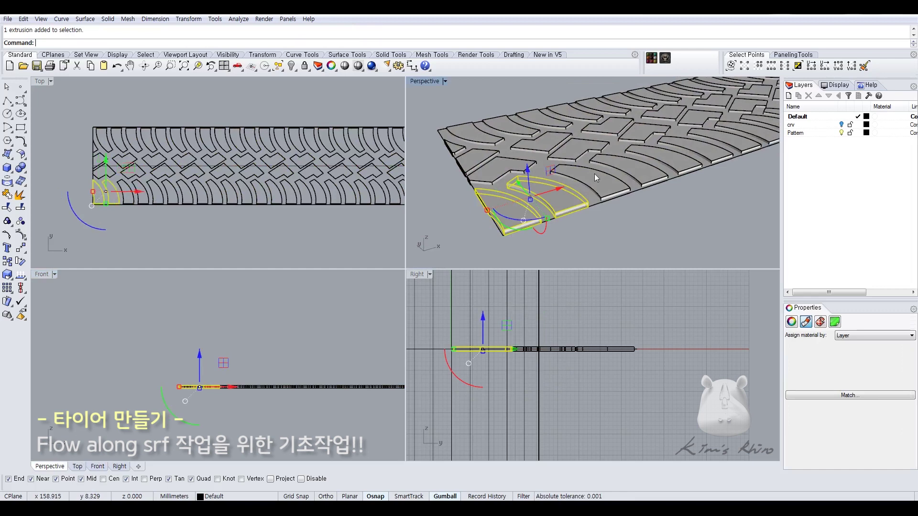
pyautogui.keyDown('shift'); pyautogui.click(594, 173); pyautogui.keyUp('shift')
pyautogui.click(613, 384)
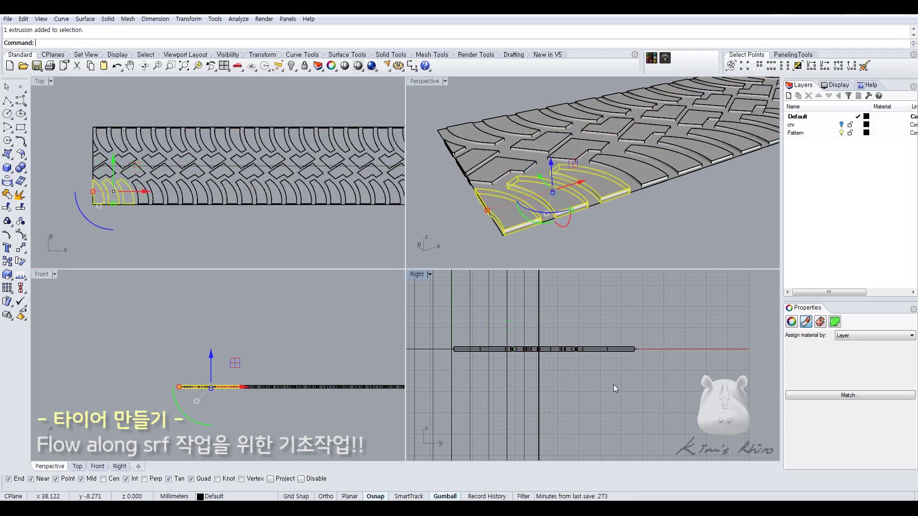
# - Create a CPlane-aligned solid bounding box around all extruded tread blocks, leaving the planar strip out of the selection
pyautogui.moveTo(443, 332); pyautogui.dragTo(645, 367)
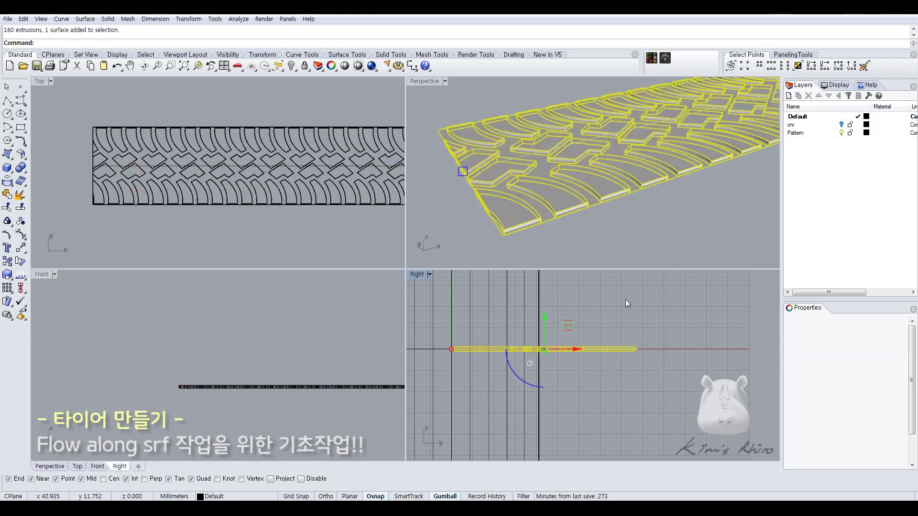
pyautogui.keyDown('ctrl'); pyautogui.click(548, 217); pyautogui.keyUp('ctrl')
pyautogui.middleClick(543, 342)
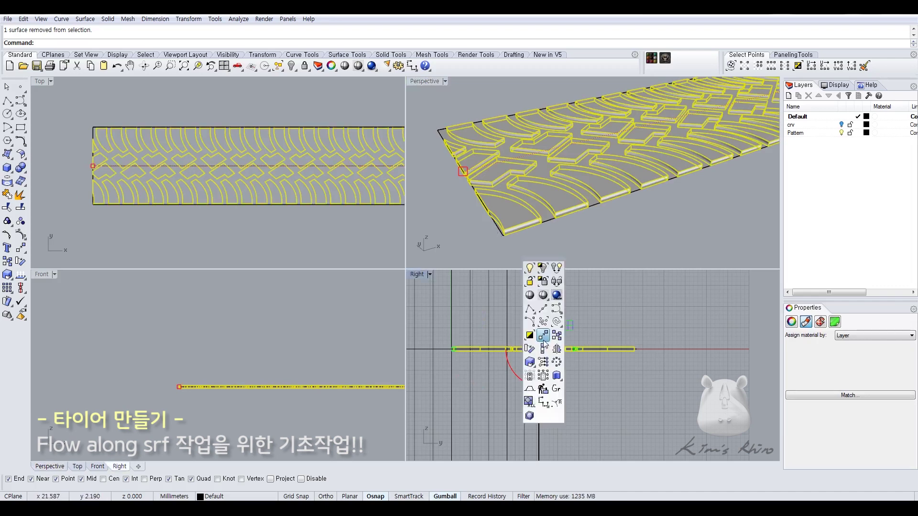
pyautogui.click(531, 415)
pyautogui.press('Return')
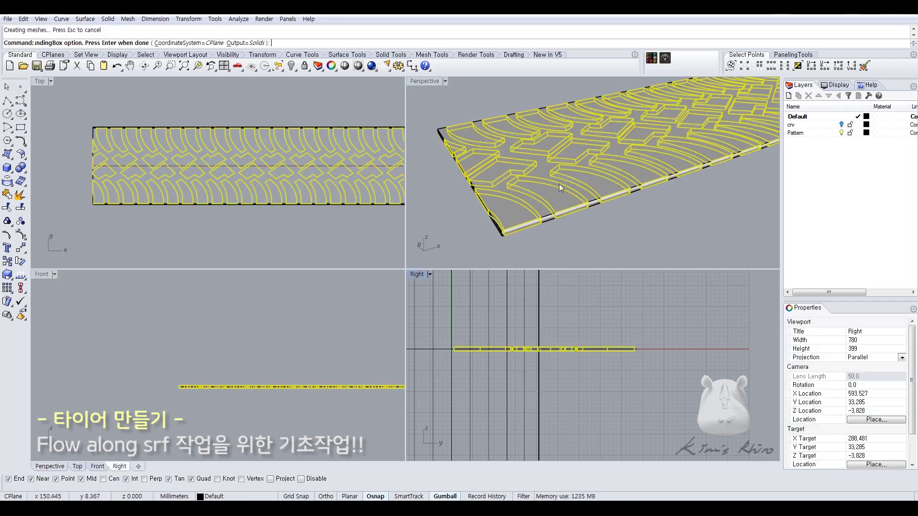
# - Move the bounding box solid up about 0.94 mm so it sits on top of the tread blocks as a base slab
pyautogui.moveTo(560, 188); pyautogui.dragTo(556, 173, button='right')
pyautogui.scroll(3, 556, 209)
pyautogui.click(558, 213)
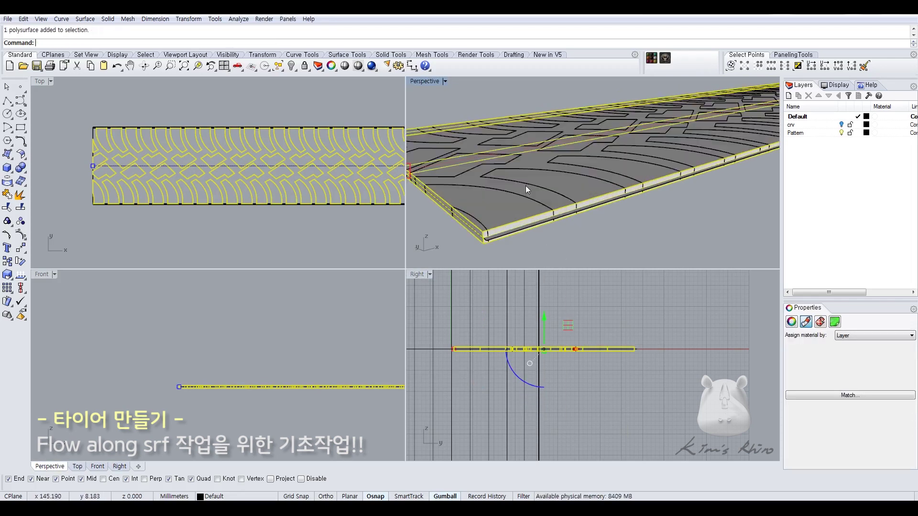
pyautogui.scroll(3, 543, 341)
pyautogui.moveTo(584, 336); pyautogui.dragTo(586, 334)
# - Widen the base slab slightly in the Right view so it overhangs the tread blocks on both sides
pyautogui.moveTo(461, 314); pyautogui.dragTo(607, 314, button='right')
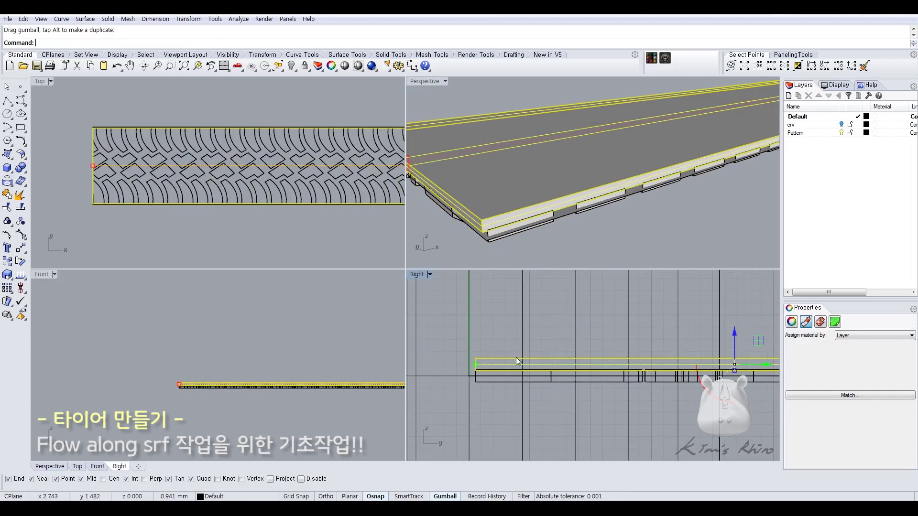
pyautogui.moveTo(478, 363); pyautogui.dragTo(463, 363)
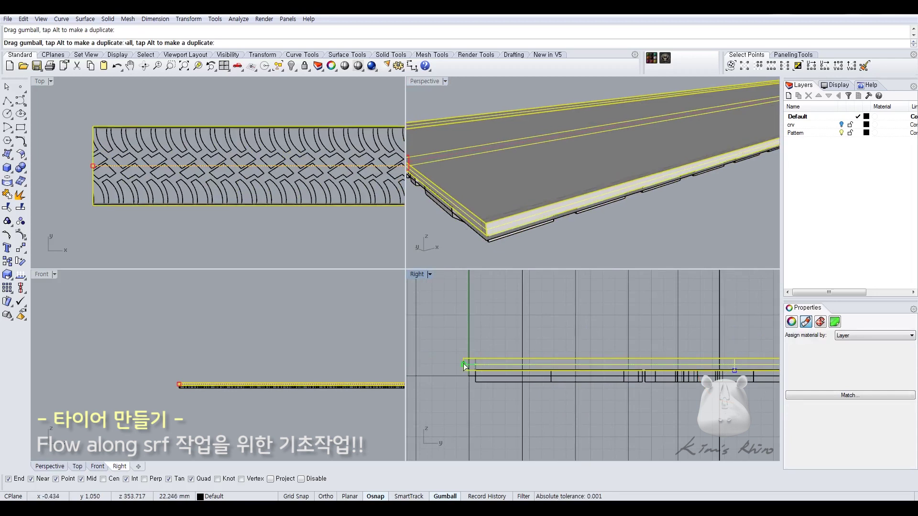
pyautogui.scroll(-6, 473, 325)
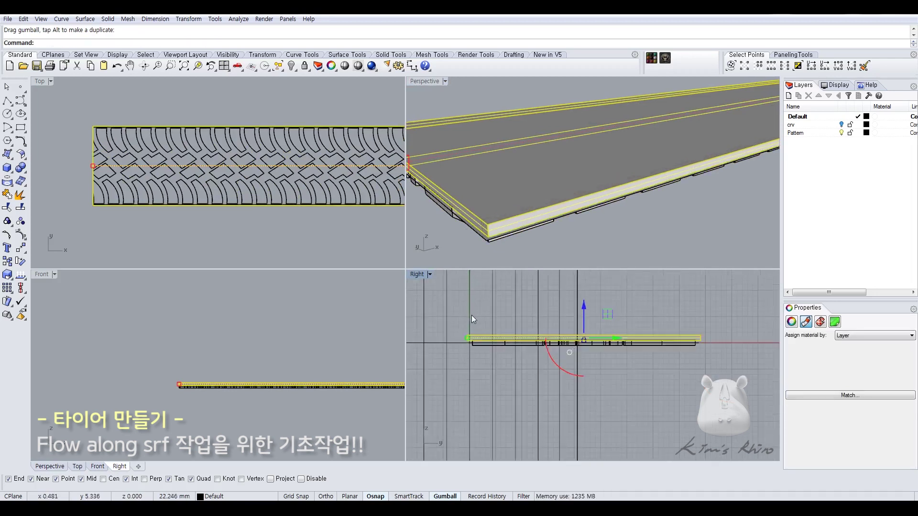
# - Isolate the base slab and tread blocks, hiding the planar strip and all other objects
pyautogui.moveTo(468, 316); pyautogui.dragTo(681, 358)
pyautogui.scroll(4, 478, 232)
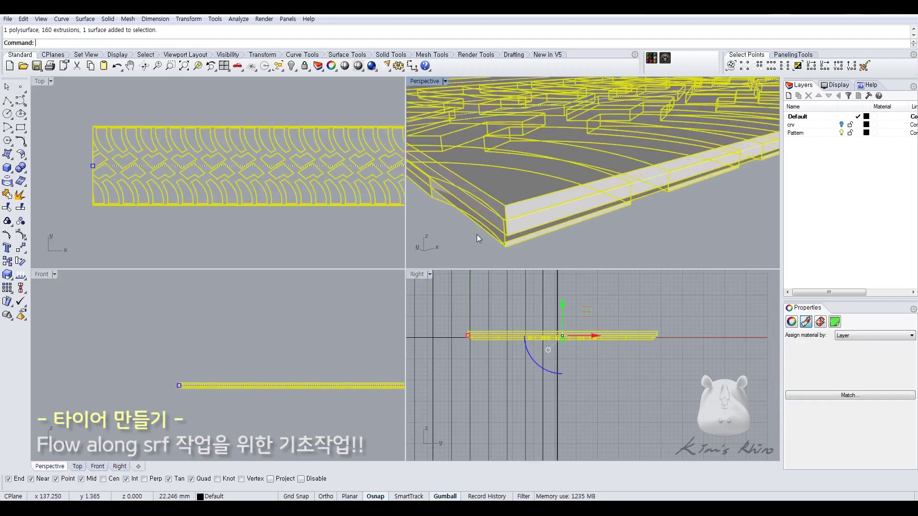
pyautogui.keyDown('ctrl'); pyautogui.click(480, 222); pyautogui.keyUp('ctrl')
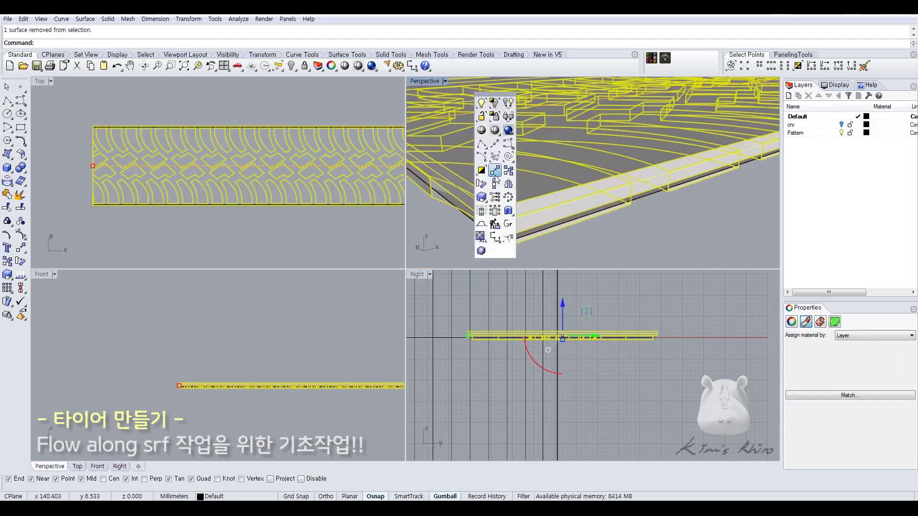
pyautogui.click(494, 103)
pyautogui.moveTo(492, 104)
pyautogui.mouseDown(button='right')
pyautogui.moveTo(538, 179)
pyautogui.moveTo(484, 111)
pyautogui.mouseUp(button='right')
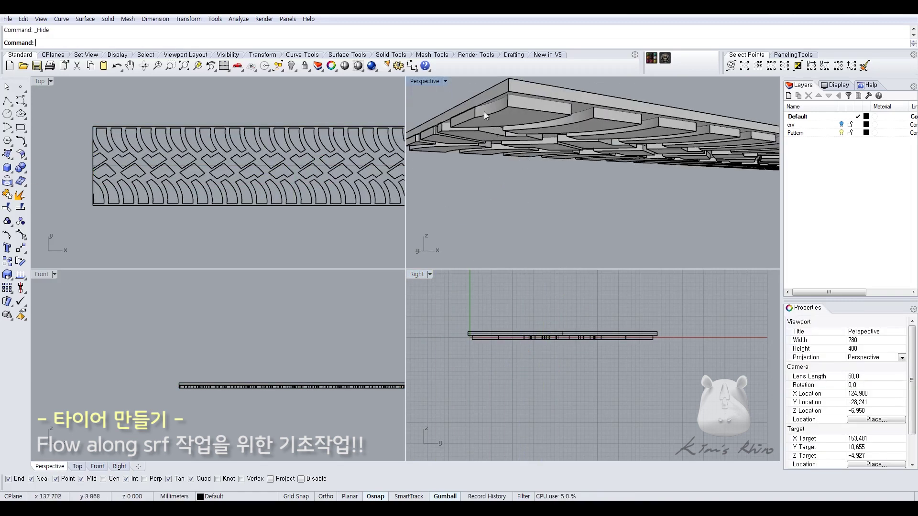
# - Move the base slab down about 0.02 mm so it overlaps the tops of the tread blocks
pyautogui.click(484, 111)
pyautogui.scroll(3, 530, 319)
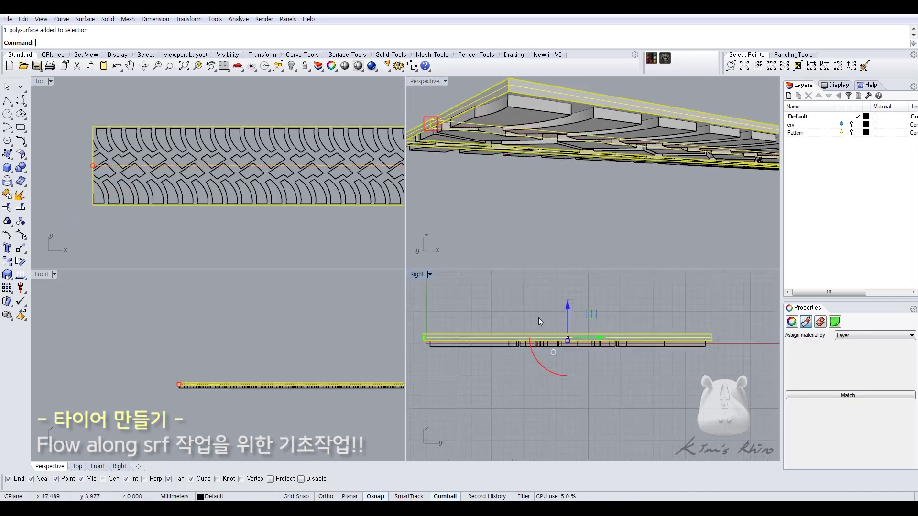
pyautogui.scroll(8, 587, 348)
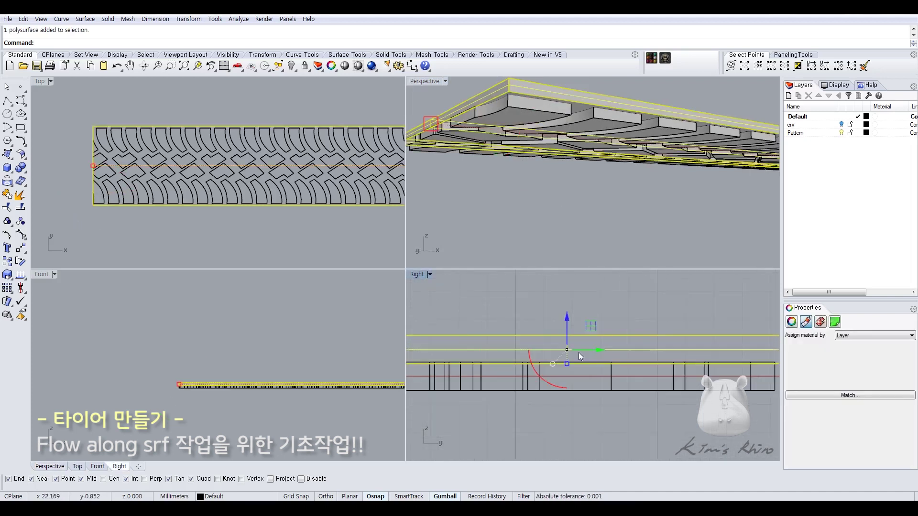
pyautogui.moveTo(563, 316); pyautogui.dragTo(566, 321)
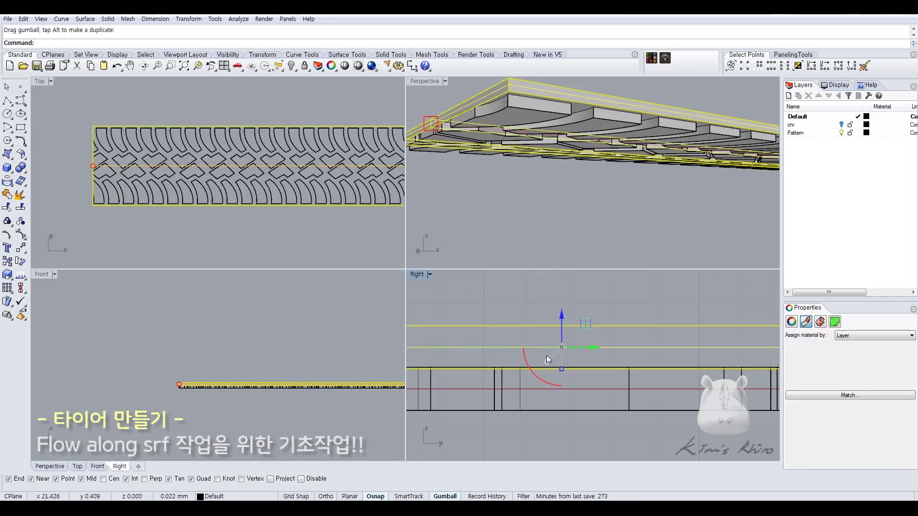
pyautogui.click(550, 287)
# - Boolean-union the base slab with all tread blocks
pyautogui.scroll(-5, 555, 358)
pyautogui.keyDown('ctrl'); pyautogui.moveTo(554, 358); pyautogui.dragTo(555, 383, button='right'); pyautogui.keyUp('ctrl')
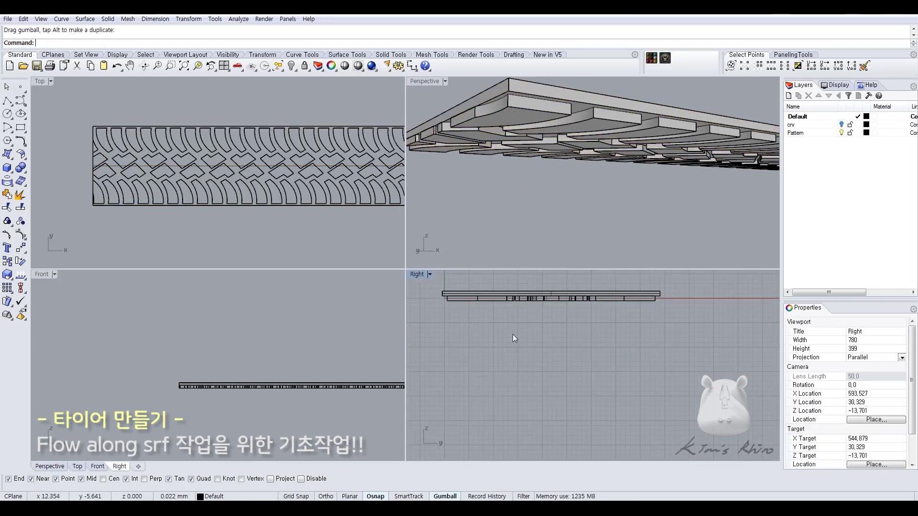
pyautogui.moveTo(512, 334); pyautogui.dragTo(502, 368, button='right')
pyautogui.moveTo(419, 322); pyautogui.dragTo(664, 377)
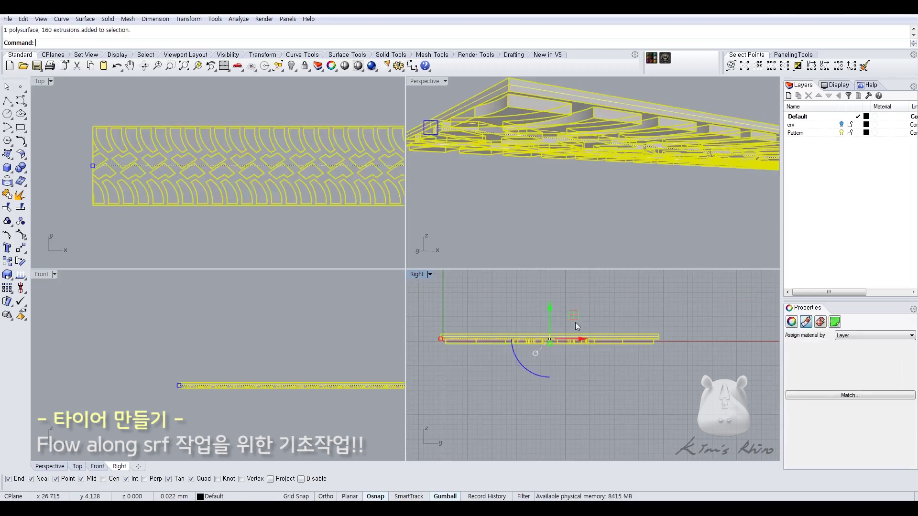
pyautogui.write('bu')
pyautogui.press('Return')
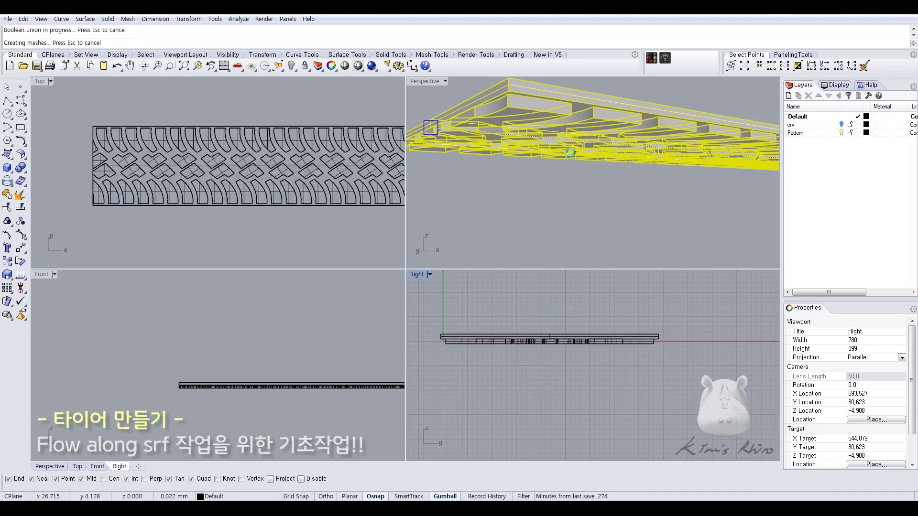
# - Maximize the Perspective view and examine where the slab meets the tread blocks at the strip's end
pyautogui.click(440, 82)
pyautogui.doubleClick(440, 81)
pyautogui.keyDown('shift'); pyautogui.moveTo(305, 148); pyautogui.dragTo(428, 206, button='right'); pyautogui.keyUp('shift')
pyautogui.scroll(7, 301, 223)
pyautogui.scroll(2, 301, 223)
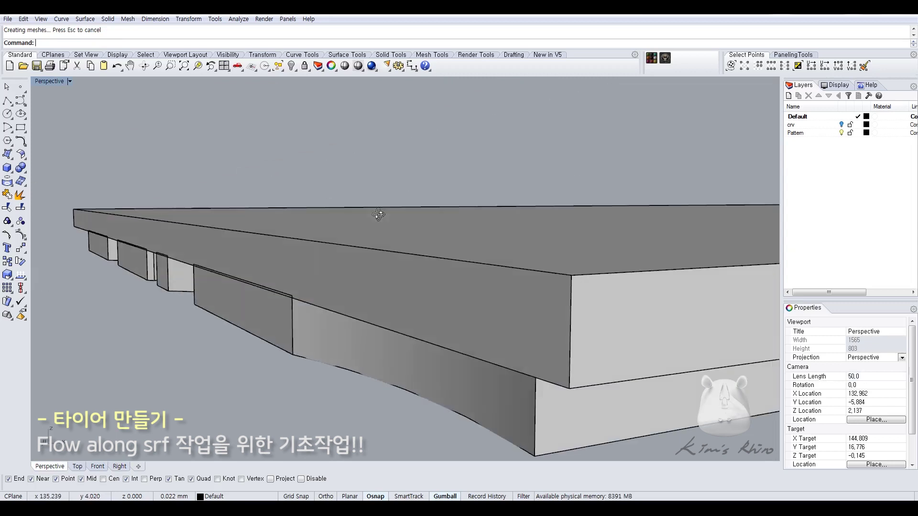
pyautogui.scroll(2, 287, 291)
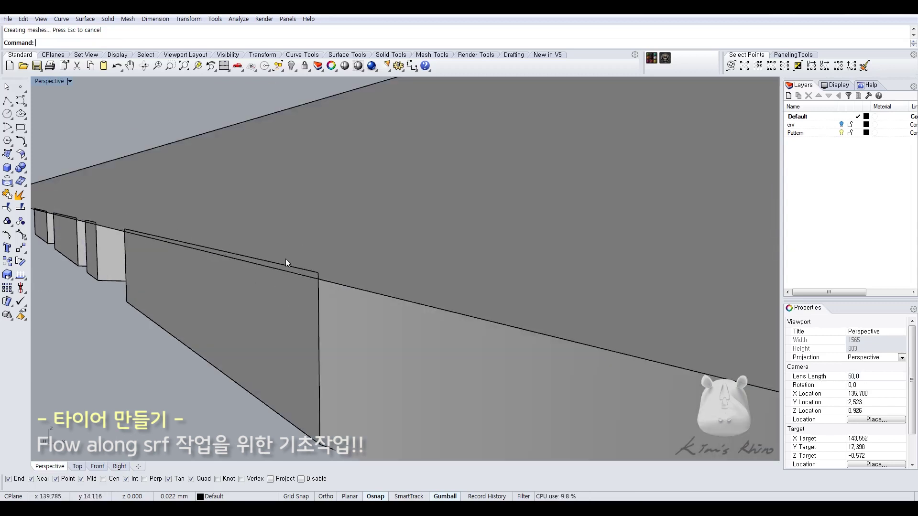
pyautogui.scroll(-5, 287, 260)
pyautogui.scroll(3, 229, 249)
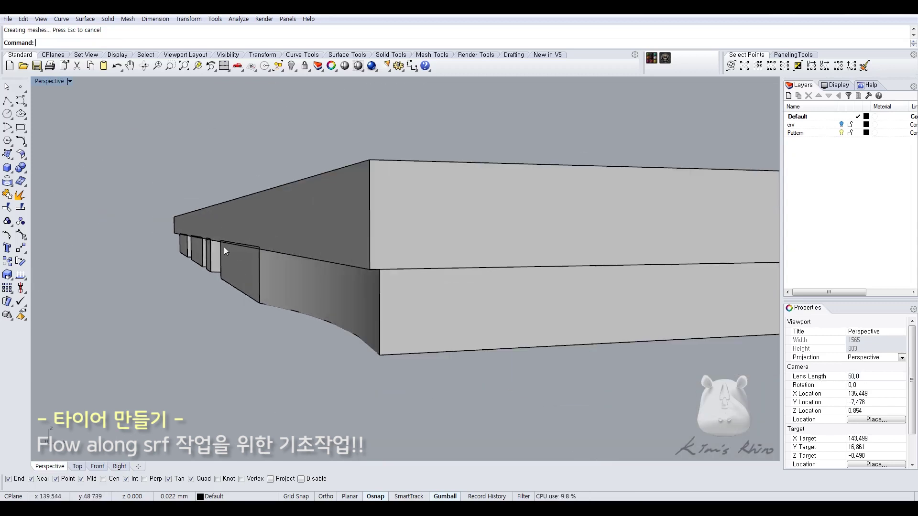
pyautogui.moveTo(265, 248); pyautogui.dragTo(299, 261, button='right')
pyautogui.rightClick(20, 195)
pyautogui.click(342, 256)
pyautogui.click(311, 287)
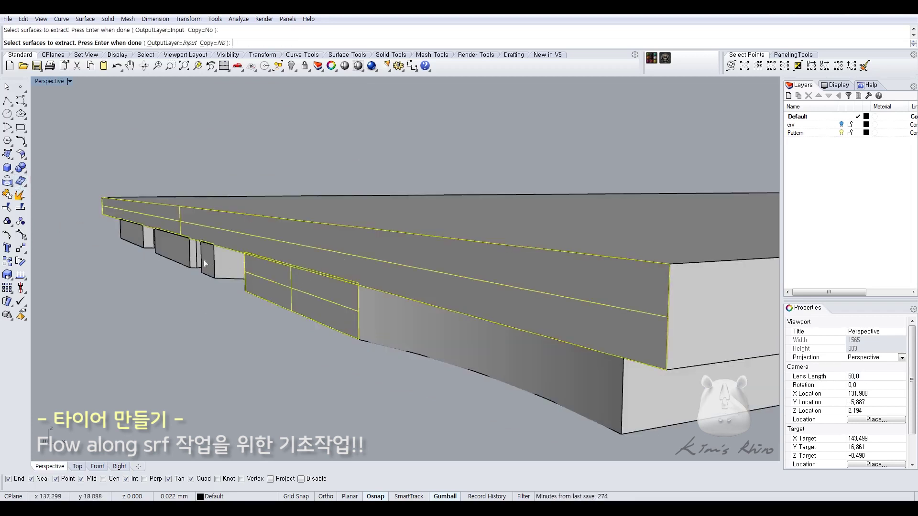
pyautogui.press('Return')
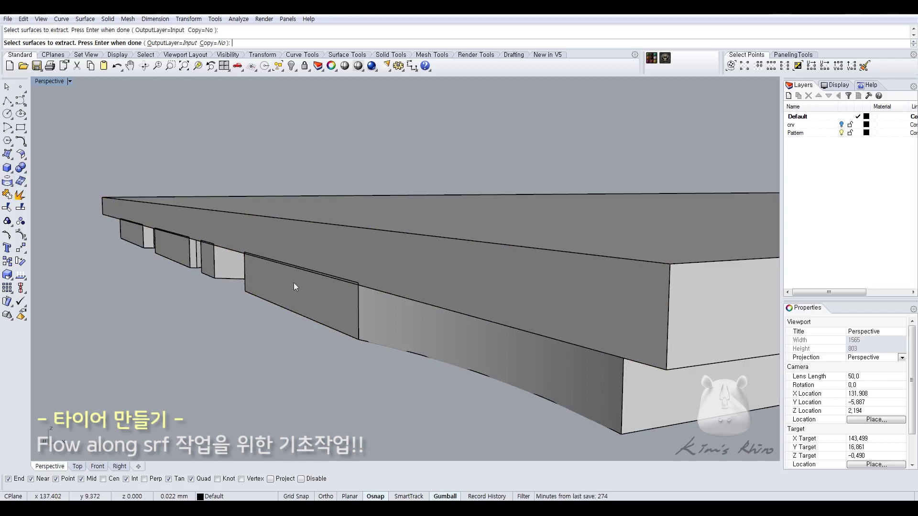
# - Merge all coplanar faces of the united tread strip
pyautogui.click(274, 251)
pyautogui.click(21, 167)
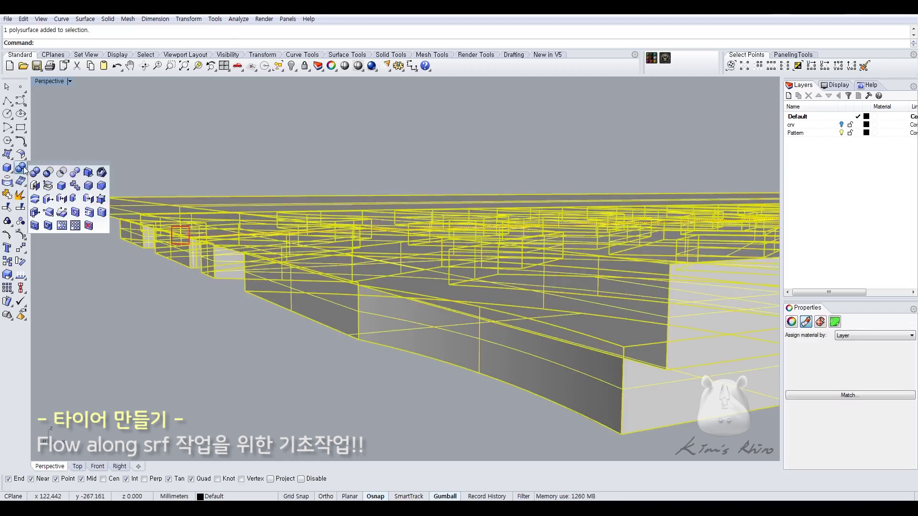
pyautogui.click(49, 169)
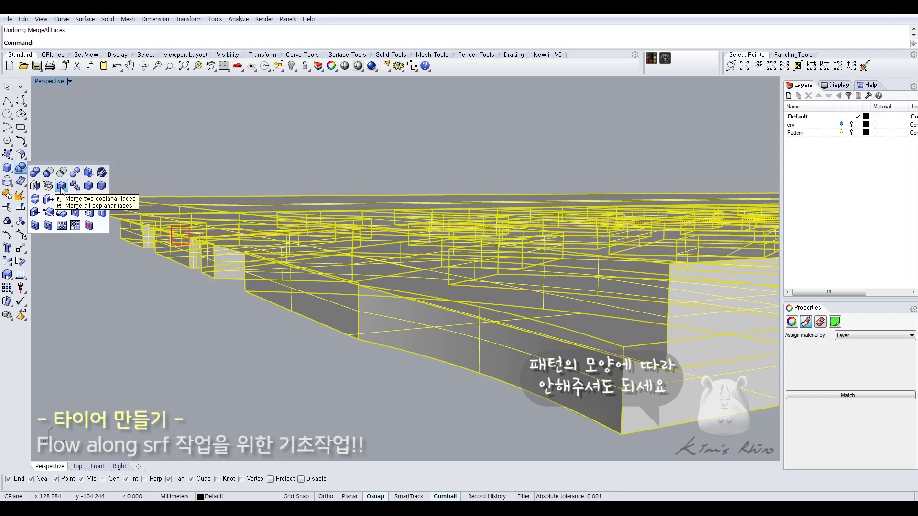
pyautogui.click(62, 188)
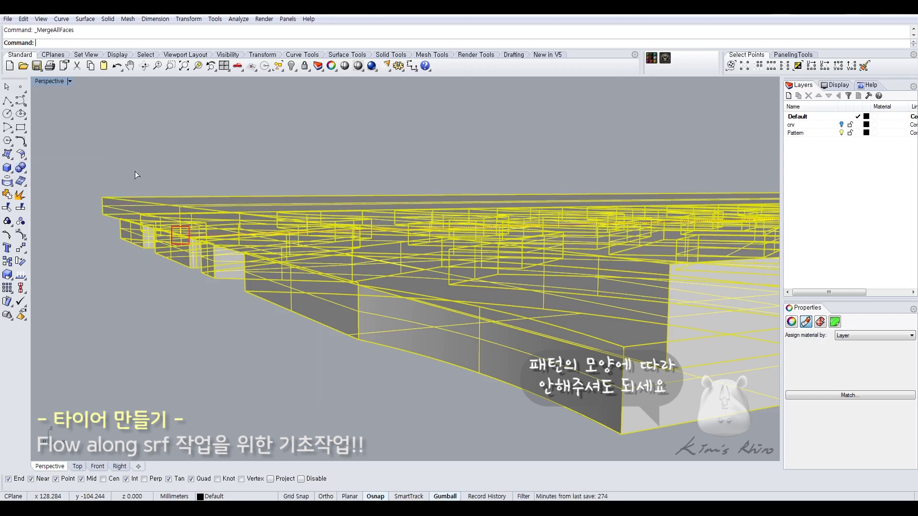
pyautogui.click(167, 287)
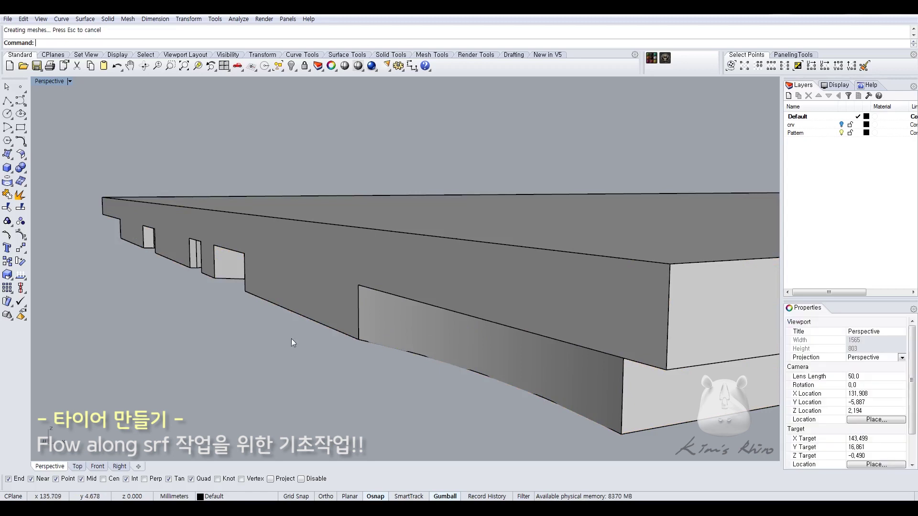
# - Extract the merged end faces at both short ends of the tread strip and delete them
pyautogui.moveTo(291, 339); pyautogui.dragTo(298, 342, button='right')
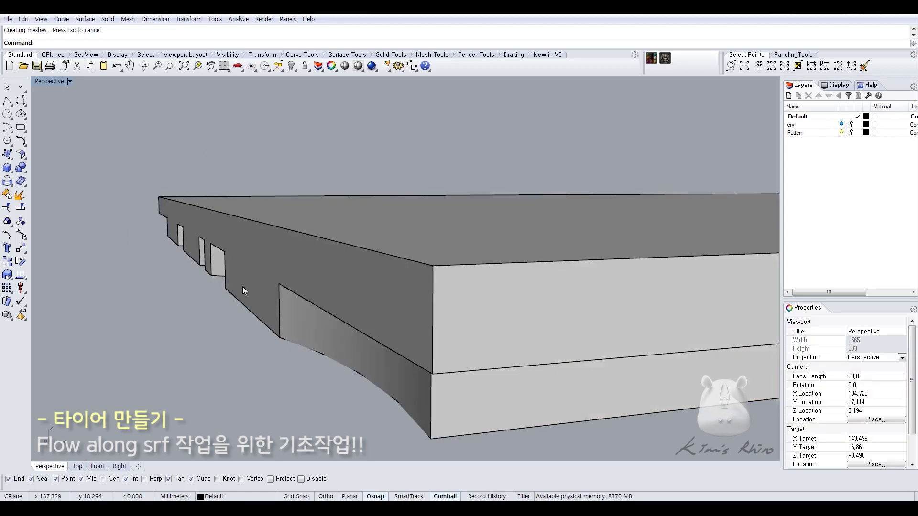
pyautogui.moveTo(242, 251); pyautogui.dragTo(199, 237, button='right')
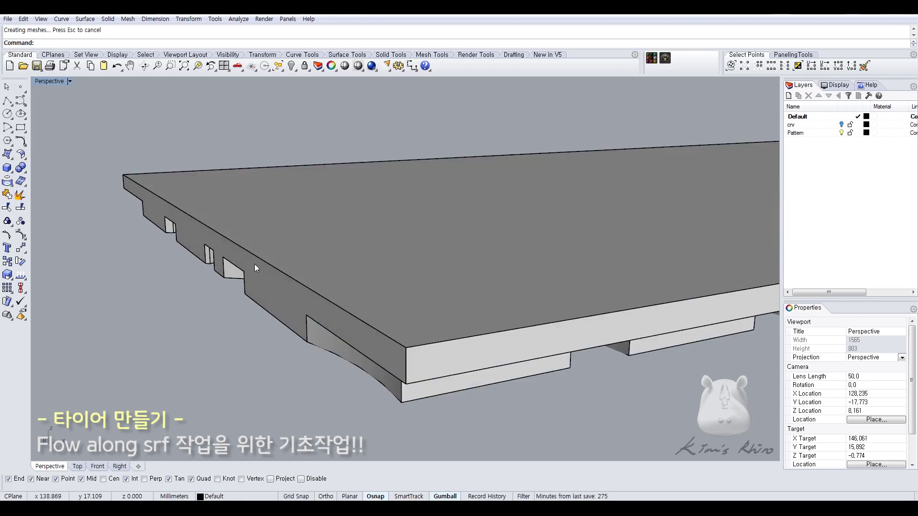
pyautogui.scroll(-8, 255, 265)
pyautogui.moveTo(267, 264); pyautogui.dragTo(324, 258, button='right')
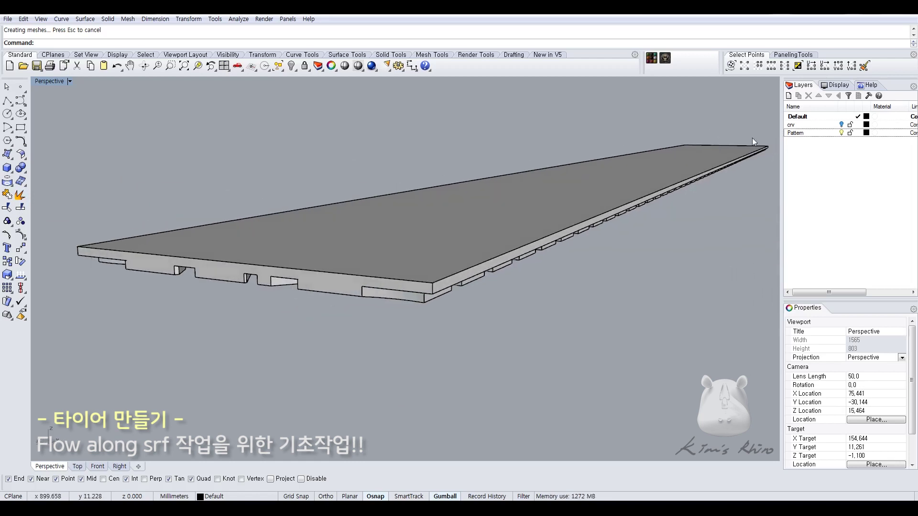
pyautogui.rightClick(19, 194)
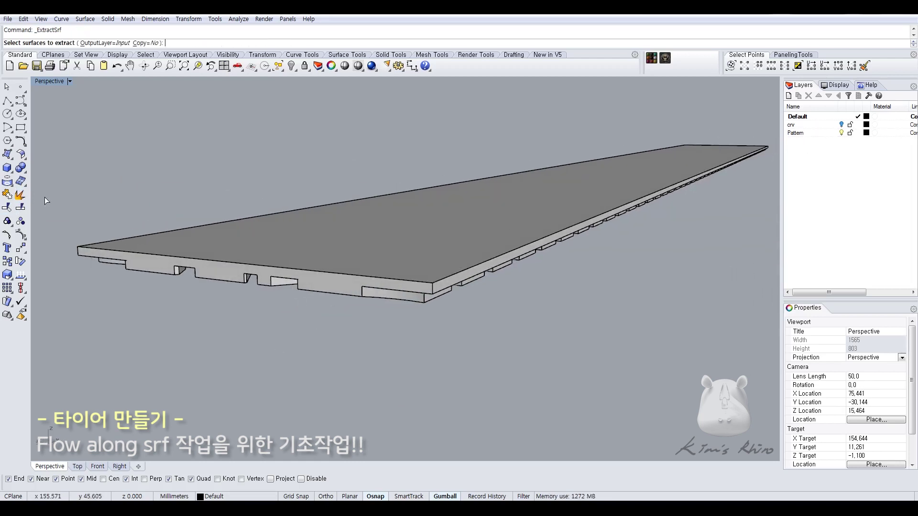
pyautogui.click(314, 286)
pyautogui.moveTo(438, 310); pyautogui.dragTo(338, 316, button='right')
pyautogui.scroll(-8, 297, 262)
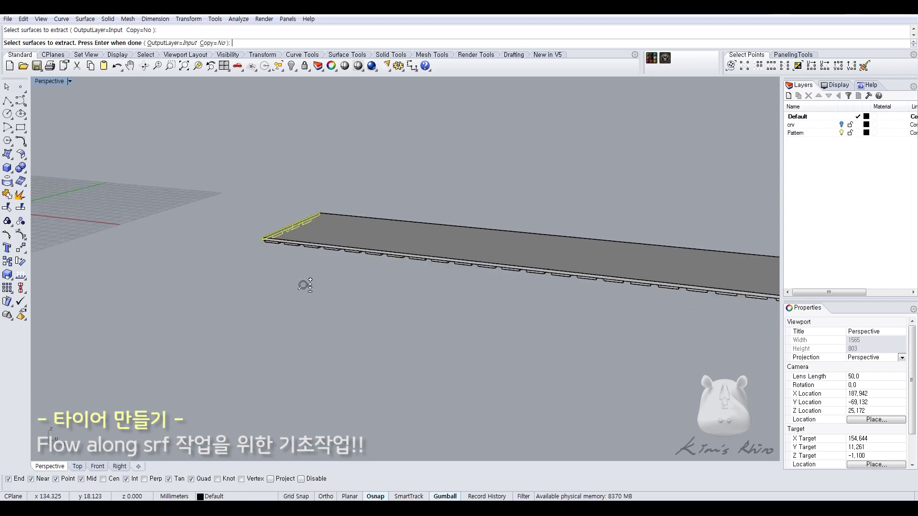
pyautogui.keyDown('shift'); pyautogui.moveTo(680, 280); pyautogui.dragTo(122, 235, button='right'); pyautogui.keyUp('shift')
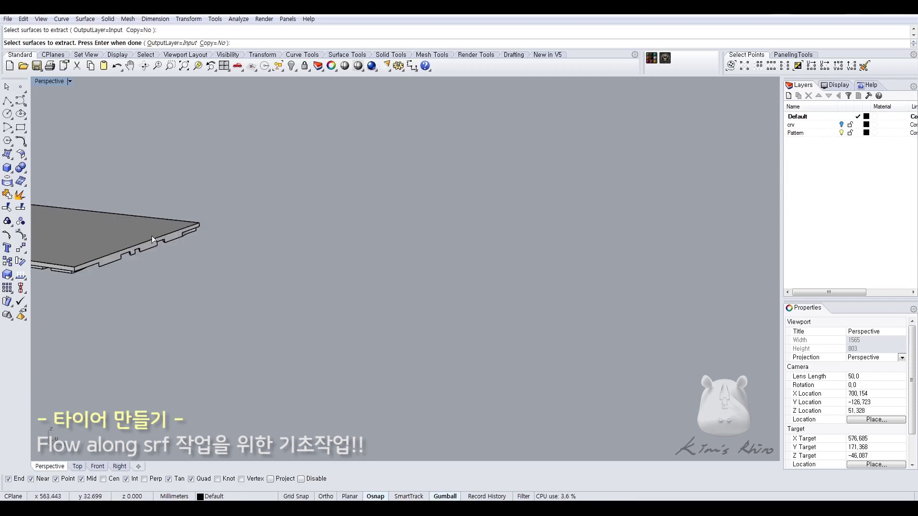
pyautogui.scroll(6, 151, 236)
pyautogui.click(196, 237)
pyautogui.press('Return')
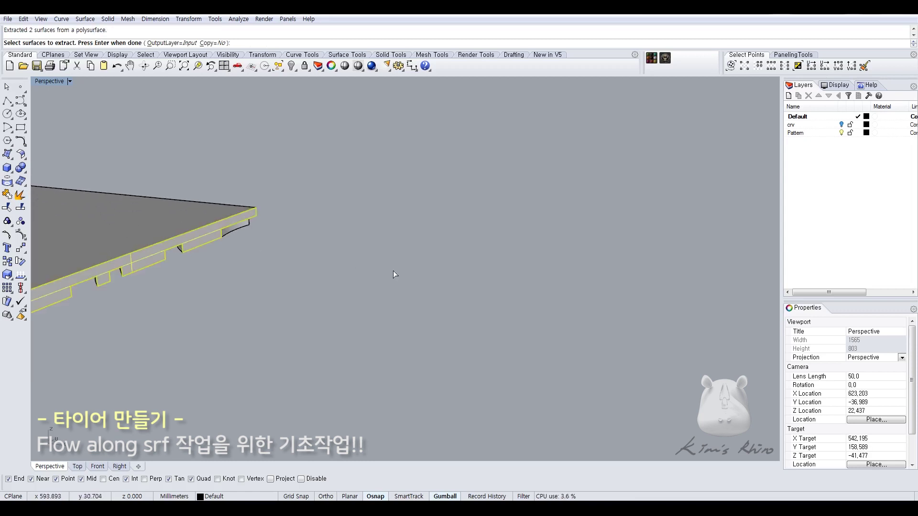
pyautogui.press('Delete')
# - Show only the flat planar strip from the hidden objects, alongside the solid tread strip
pyautogui.scroll(-12, 395, 271)
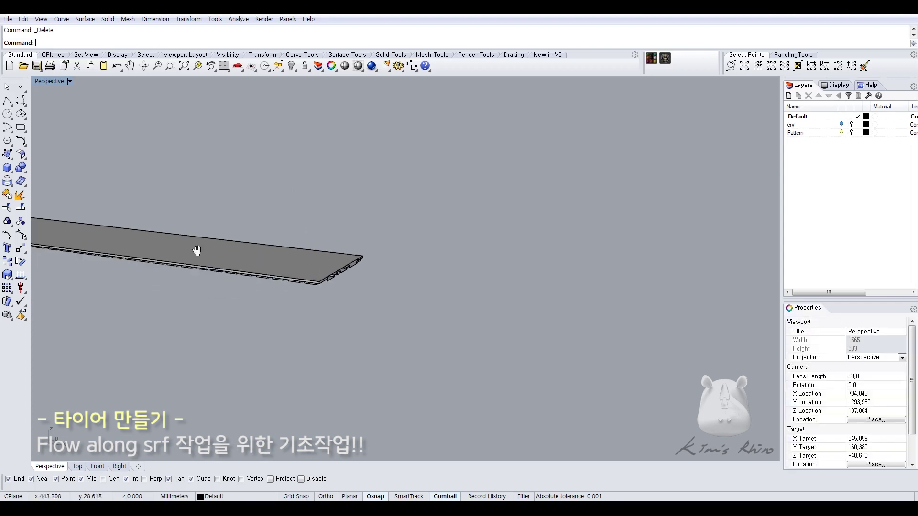
pyautogui.keyDown('shift'); pyautogui.moveTo(131, 242); pyautogui.dragTo(445, 282, button='right'); pyautogui.keyUp('shift')
pyautogui.scroll(-2, 240, 271)
pyautogui.moveTo(239, 271); pyautogui.dragTo(265, 302, button='right')
pyautogui.middleClick(257, 283)
pyautogui.click(251, 213)
pyautogui.click(543, 372)
pyautogui.click(544, 372)
pyautogui.rightClick(512, 368)
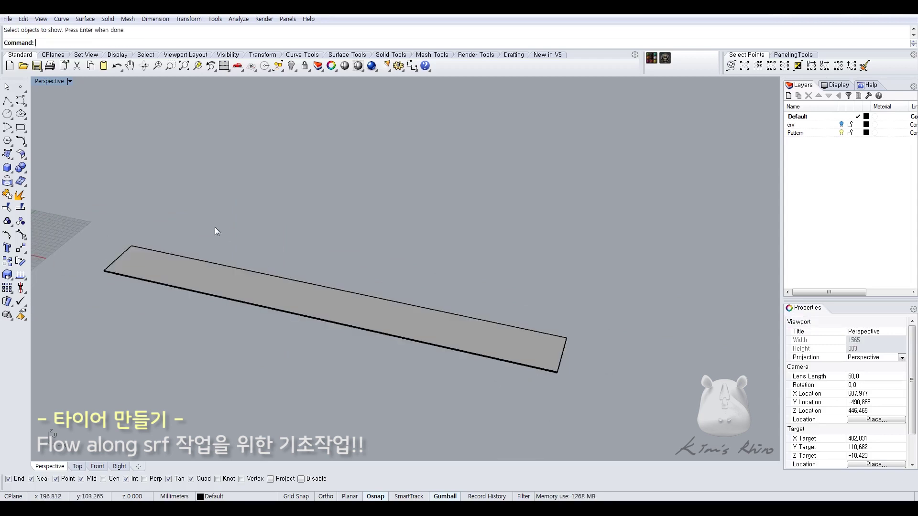
# - Bring the tire's revolved tread surface back from the hidden objects
pyautogui.keyDown('shift'); pyautogui.moveTo(214, 228); pyautogui.dragTo(563, 314, button='right'); pyautogui.keyUp('shift')
pyautogui.rightClick(415, 316)
pyautogui.click(374, 300)
pyautogui.press('Return')
pyautogui.press('Return')
pyautogui.scroll(5, 484, 317)
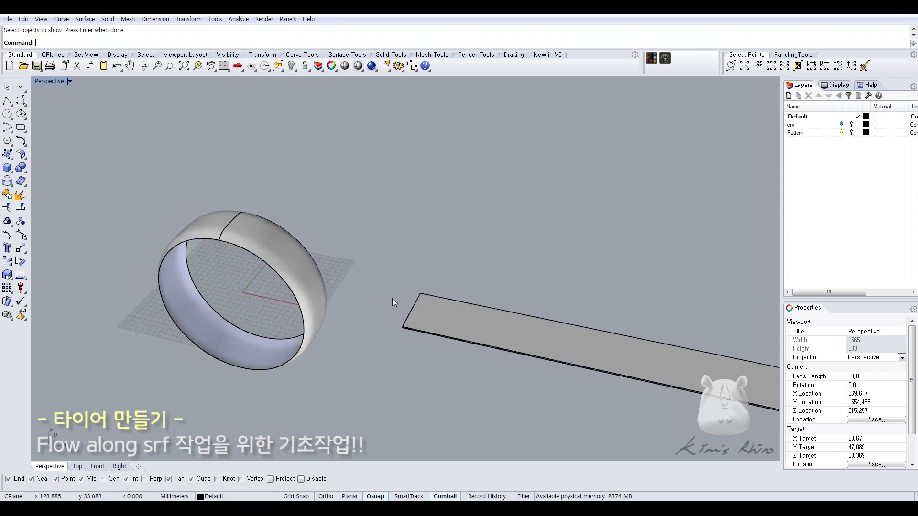
# - Set up Flow along Surface with the tread strip as the object and the planar strip, picked near its near-end corner, as base surface
pyautogui.click(426, 316)
pyautogui.moveTo(414, 371); pyautogui.dragTo(389, 344, button='right')
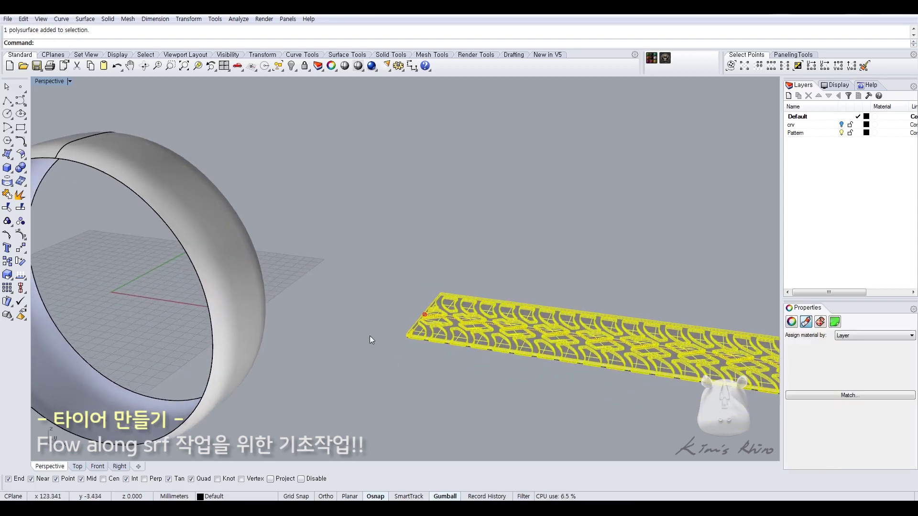
pyautogui.click(369, 337)
pyautogui.click(25, 251)
pyautogui.moveTo(46, 245); pyautogui.dragTo(55, 223)
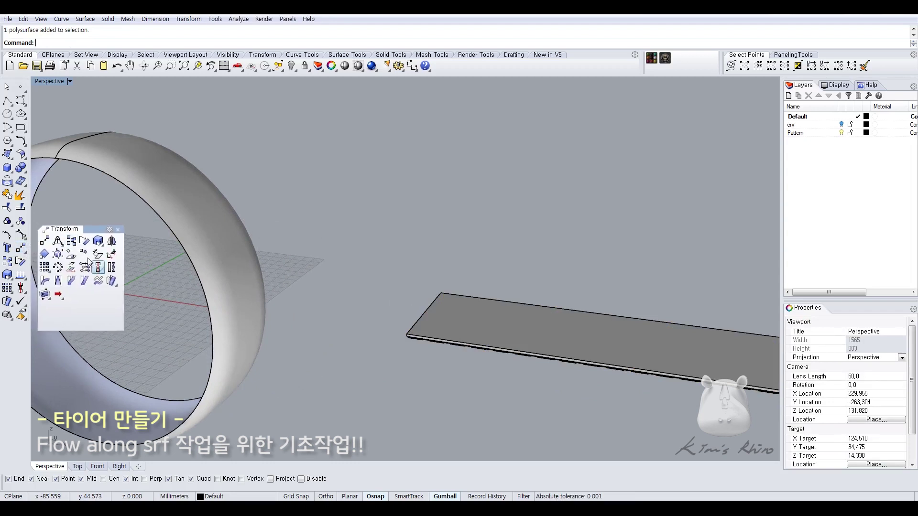
pyautogui.click(111, 282)
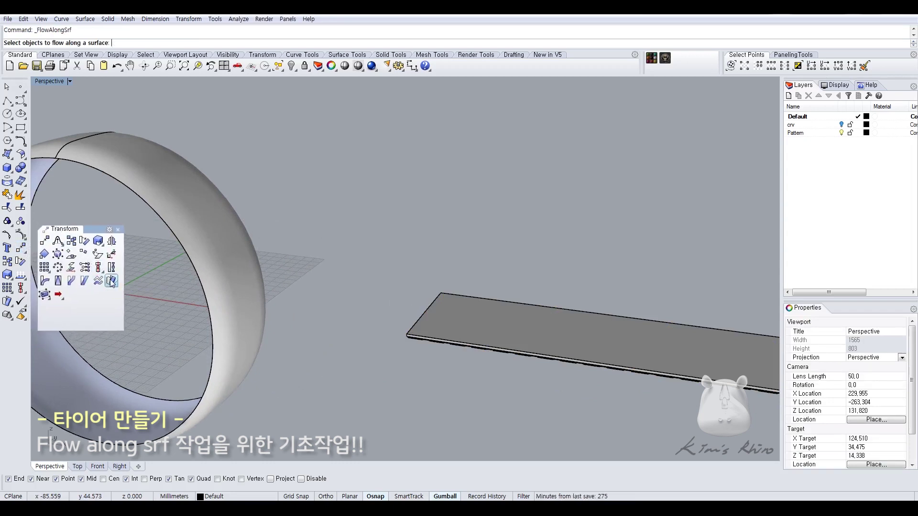
pyautogui.click(435, 315)
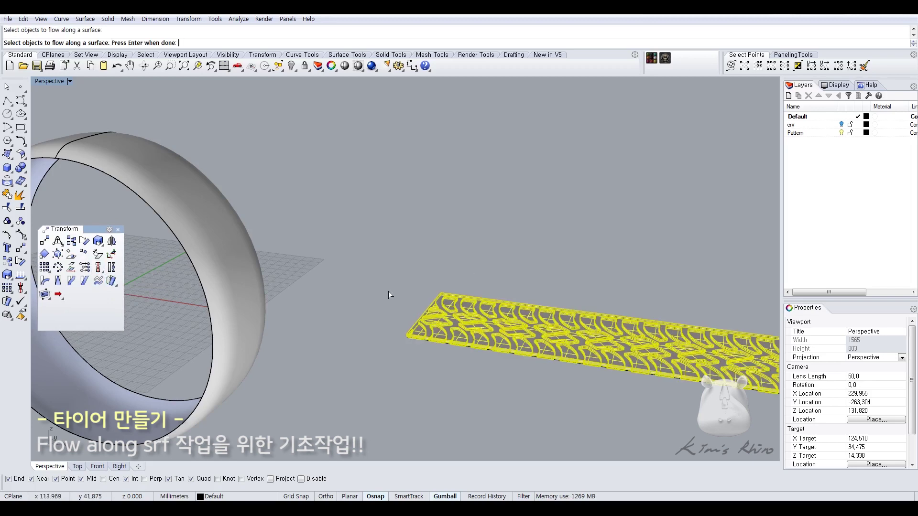
pyautogui.press('Return')
pyautogui.scroll(6, 429, 341)
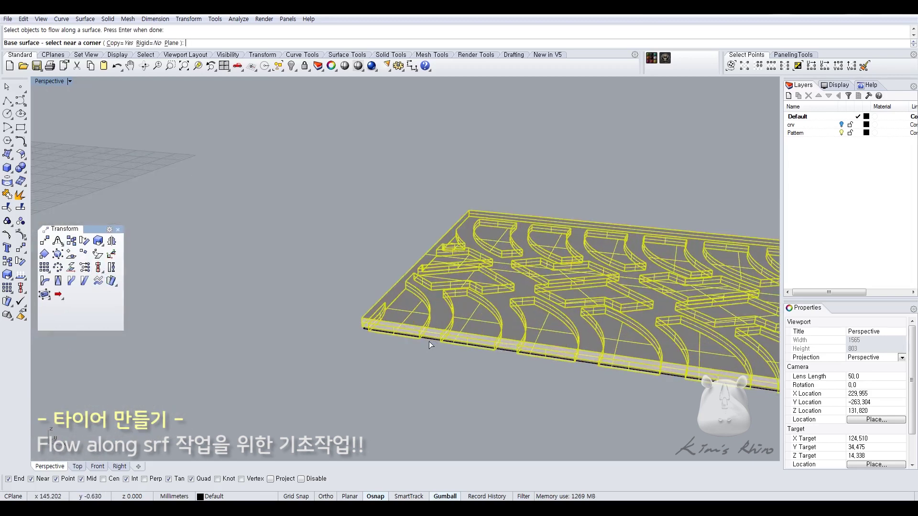
pyautogui.scroll(3, 429, 341)
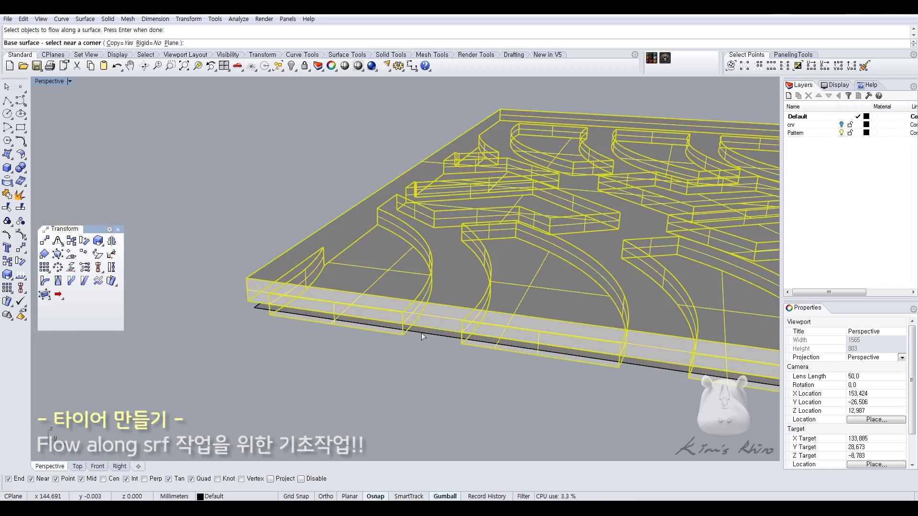
pyautogui.click(422, 334)
# - Flow a copy of the tread strip onto the tire surface, picking the target near the matching corner beside the seam
pyautogui.scroll(-5, 425, 362)
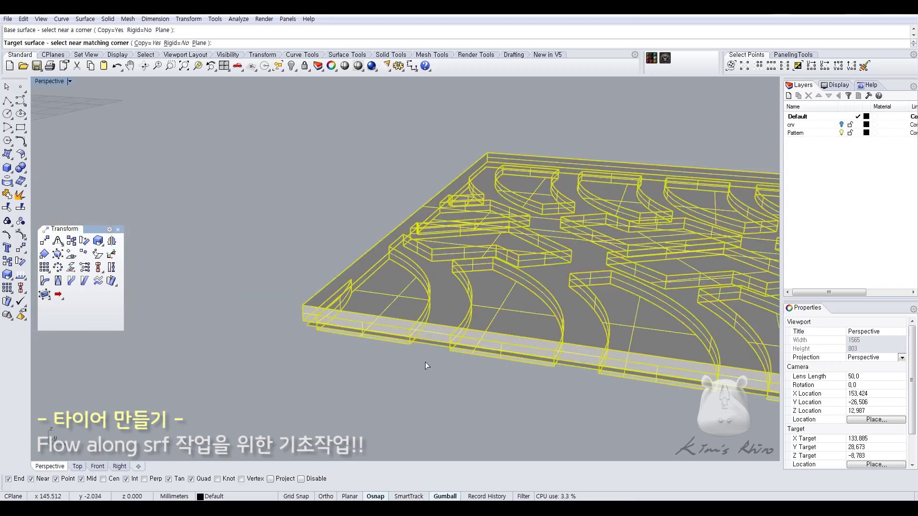
pyautogui.scroll(-5, 425, 363)
pyautogui.keyDown('shift'); pyautogui.moveTo(224, 214); pyautogui.dragTo(463, 335, button='right'); pyautogui.keyUp('shift')
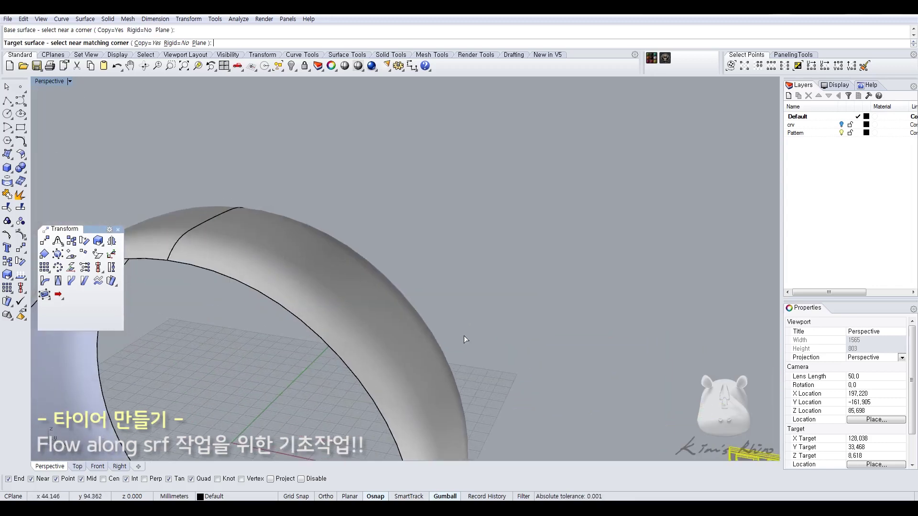
pyautogui.click(209, 272)
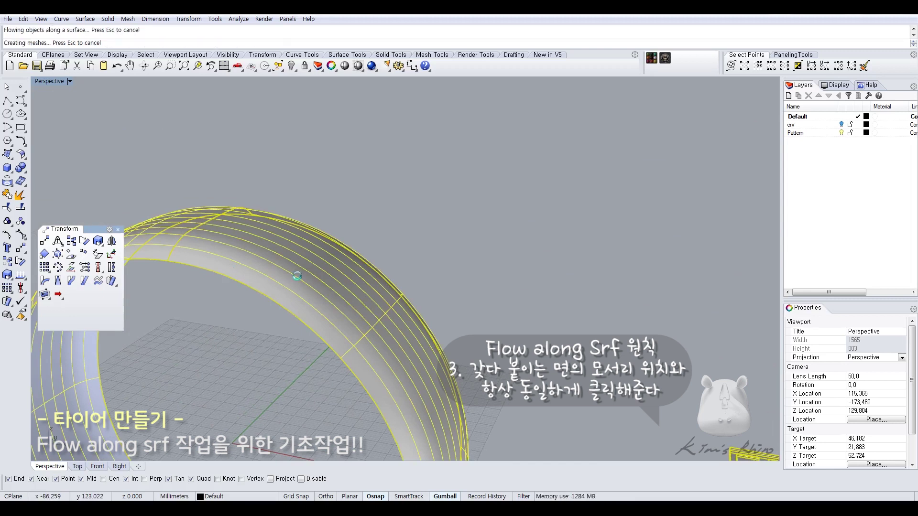
# - Examine the flowed tread around the tire's seam, from both the inner pattern side and the smooth outer side
pyautogui.moveTo(288, 266); pyautogui.dragTo(359, 268, button='right')
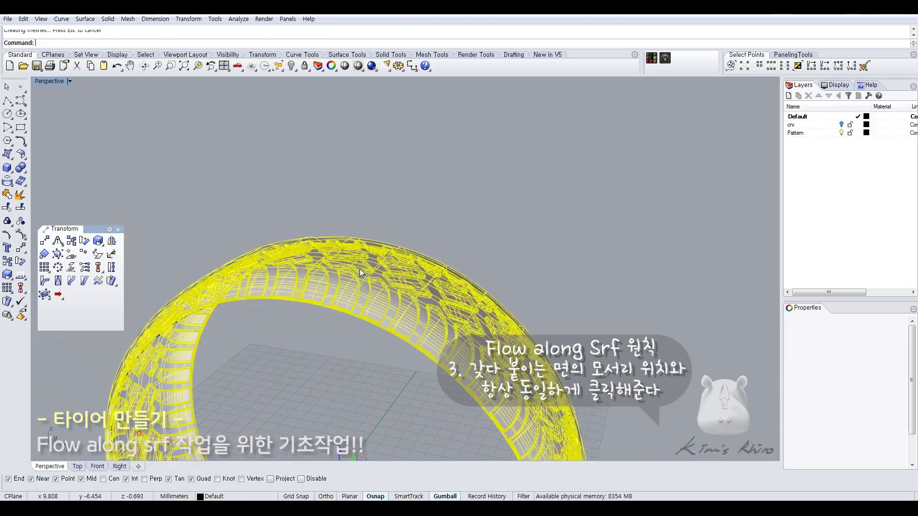
pyautogui.middleClick(360, 269)
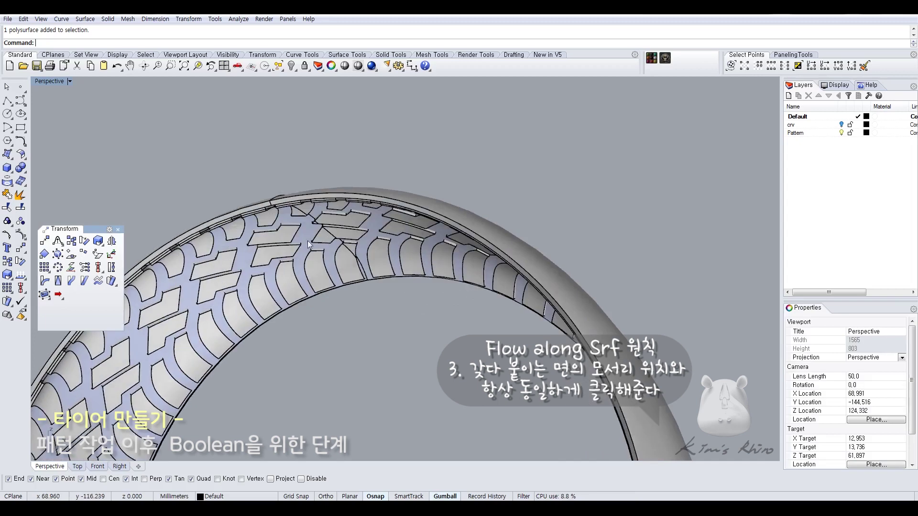
pyautogui.scroll(5, 301, 235)
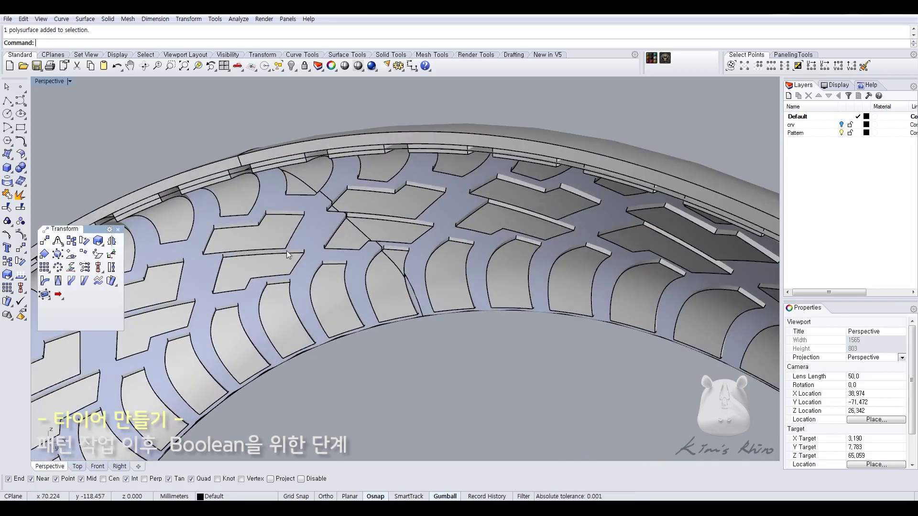
pyautogui.moveTo(242, 173); pyautogui.dragTo(255, 223, button='right')
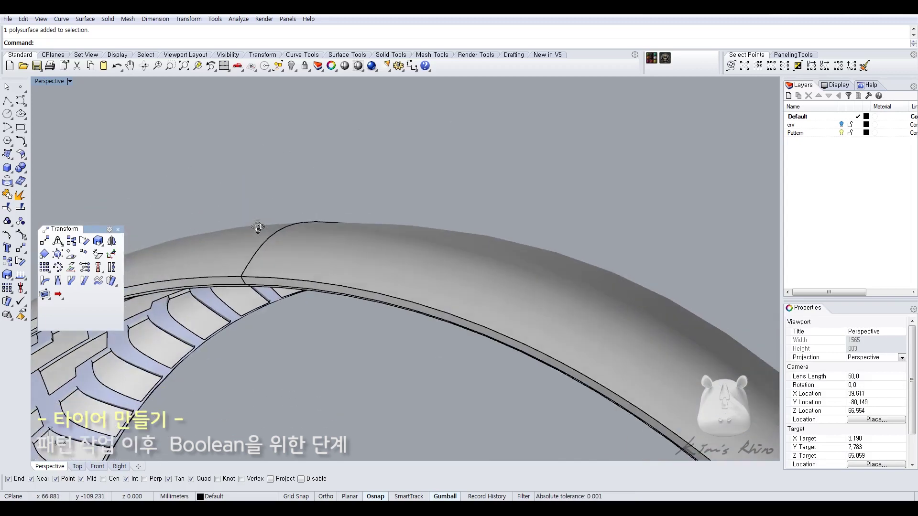
pyautogui.scroll(4, 229, 289)
pyautogui.moveTo(284, 283); pyautogui.dragTo(294, 225, button='right')
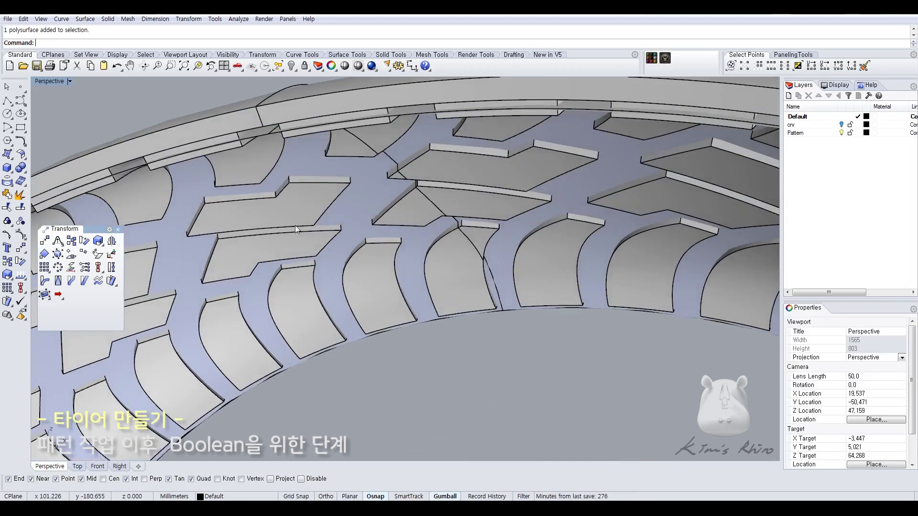
pyautogui.keyDown('shift'); pyautogui.moveTo(364, 156); pyautogui.dragTo(349, 201, button='right'); pyautogui.keyUp('shift')
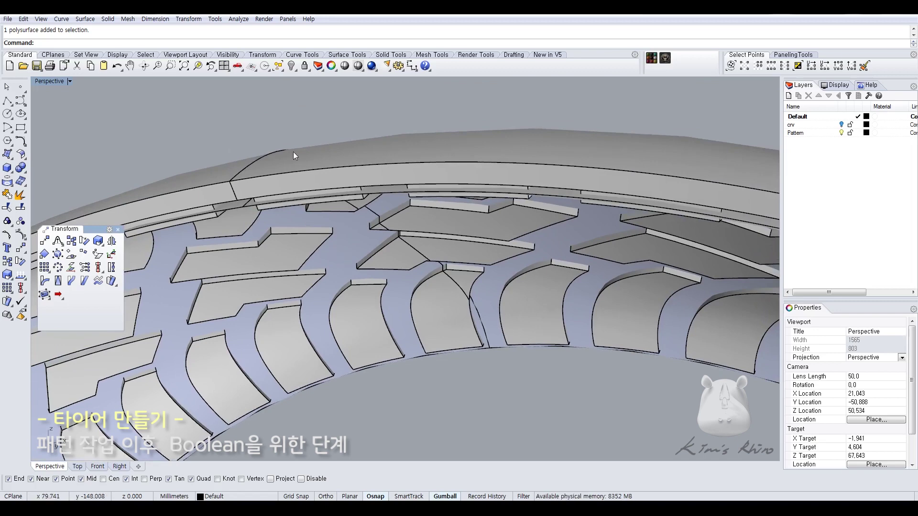
# - Hide the original tire surface, leaving the flowed tread on its own
pyautogui.click(300, 164)
pyautogui.middleClick(326, 180)
pyautogui.click(326, 109)
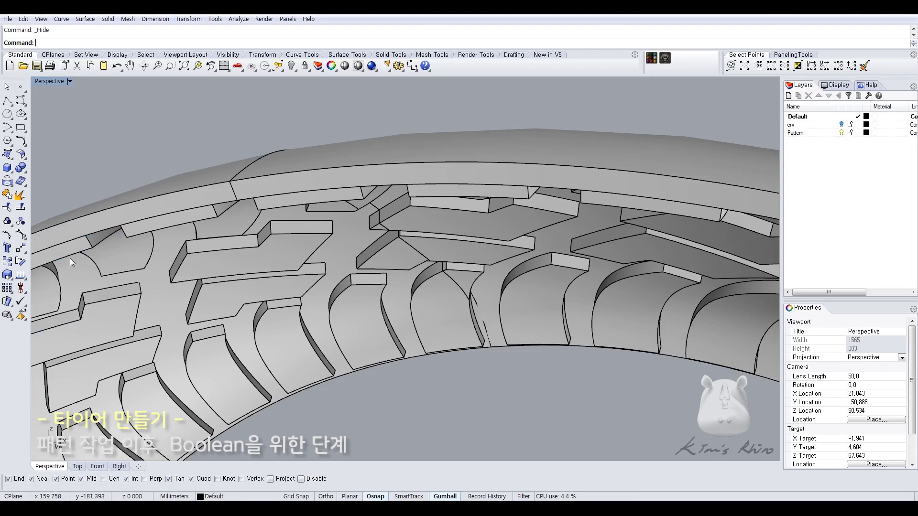
# - Run Show Edges on the flowed tread with naked edges highlighted and examine the seam on the inner pattern side
pyautogui.click(21, 274)
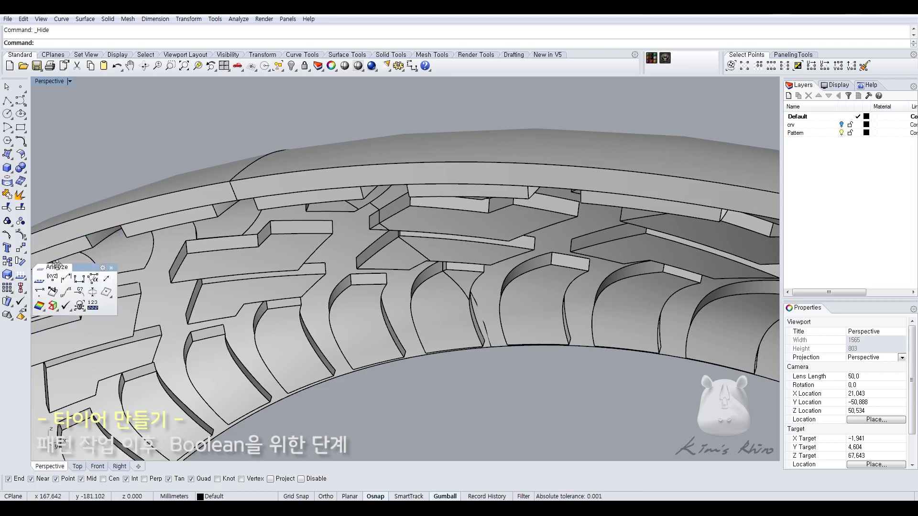
pyautogui.moveTo(56, 265); pyautogui.dragTo(69, 257)
pyautogui.click(66, 298)
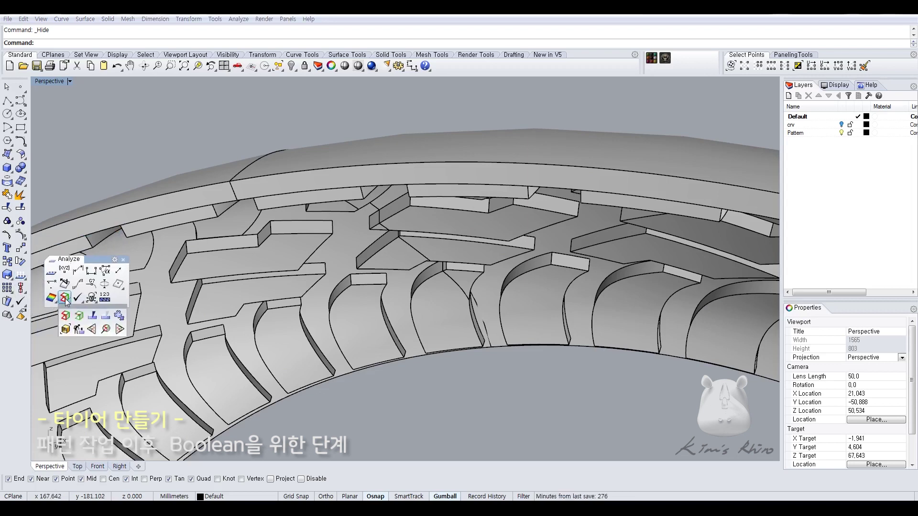
pyautogui.click(65, 316)
pyautogui.hotkey('ctrl', 'a')
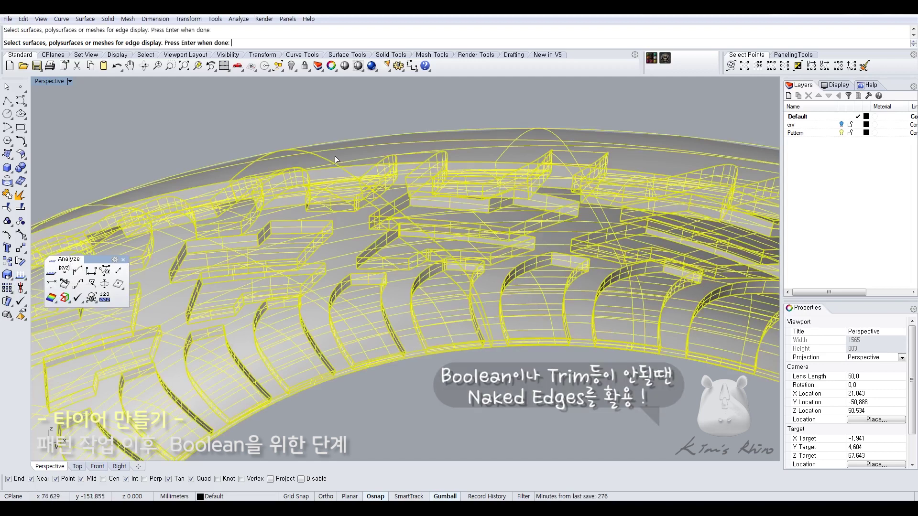
pyautogui.press('Return')
pyautogui.scroll(5, 342, 166)
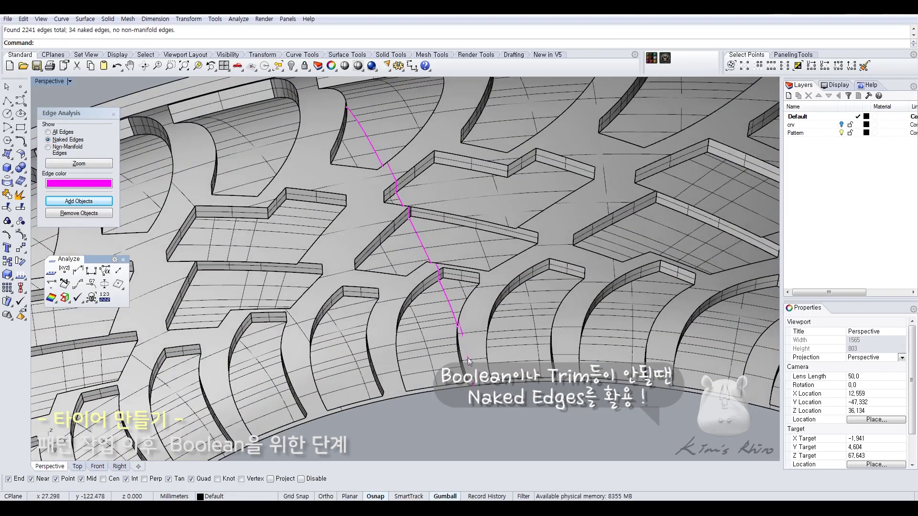
pyautogui.keyDown('shift'); pyautogui.moveTo(353, 116); pyautogui.dragTo(317, 220, button='right'); pyautogui.keyUp('shift')
# - Explode the flowed tread polysurface and join all its surfaces back together to close the open seam
pyautogui.click(293, 201)
pyautogui.click(20, 194)
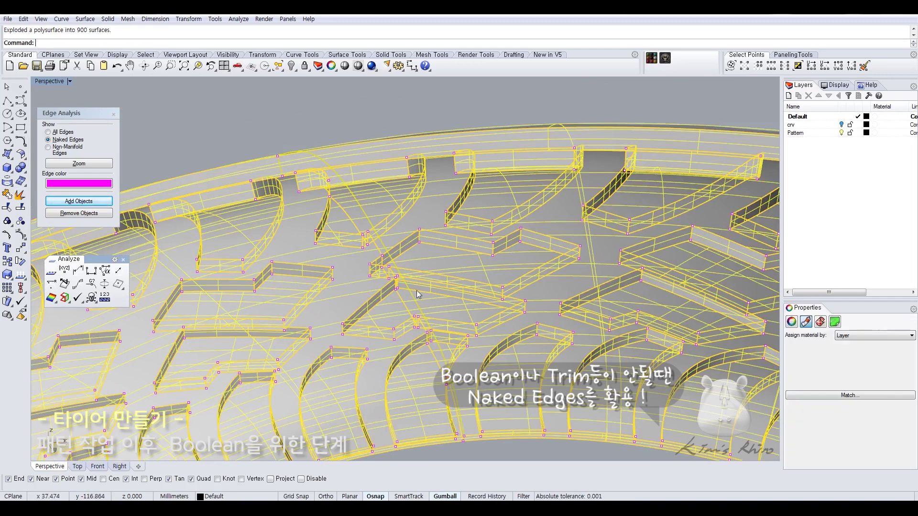
pyautogui.click(7, 195)
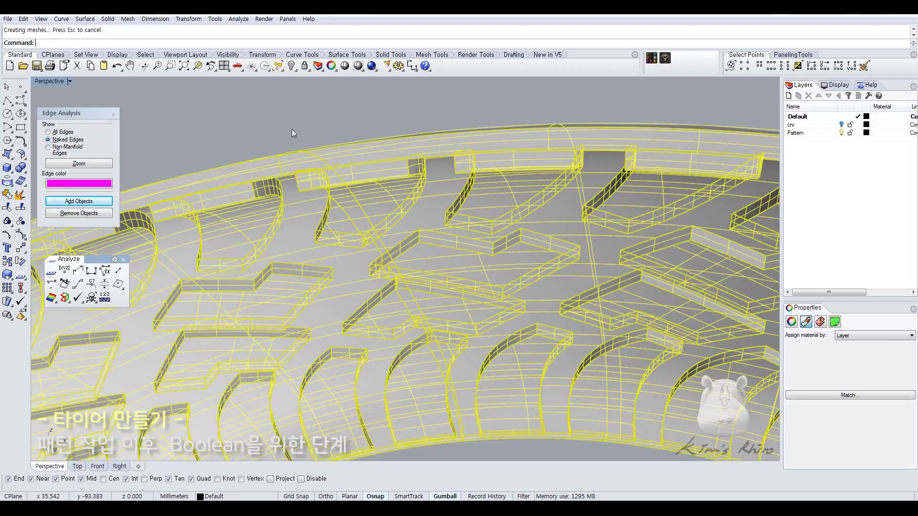
# - Add the rejoined tread to the naked-edge analysis, inspect its outer and inner sides, and end the analysis
pyautogui.click(292, 129)
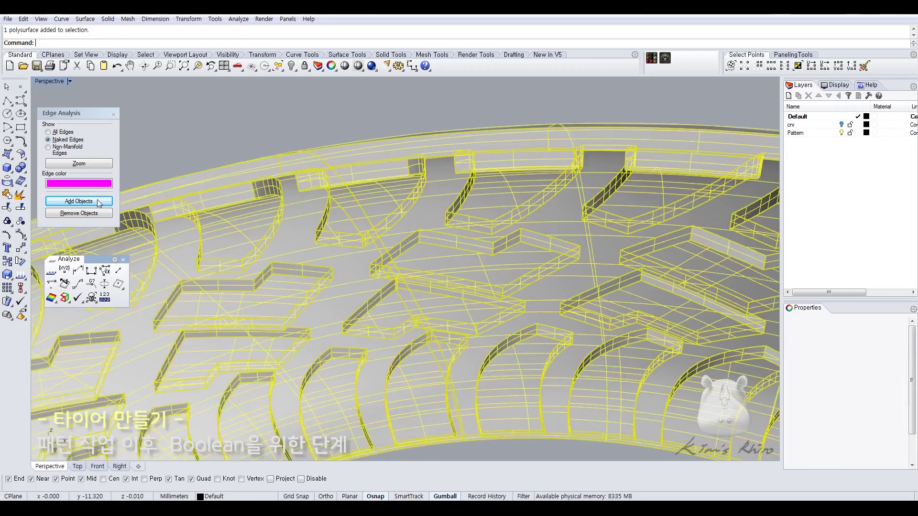
pyautogui.click(95, 201)
pyautogui.click(213, 135)
pyautogui.moveTo(298, 135); pyautogui.dragTo(293, 310, button='right')
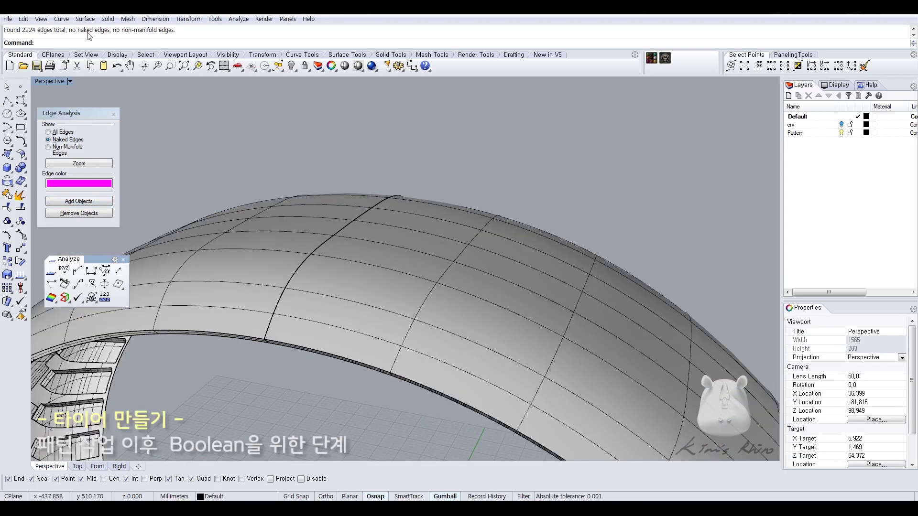
pyautogui.moveTo(182, 88); pyautogui.dragTo(343, 166, button='right')
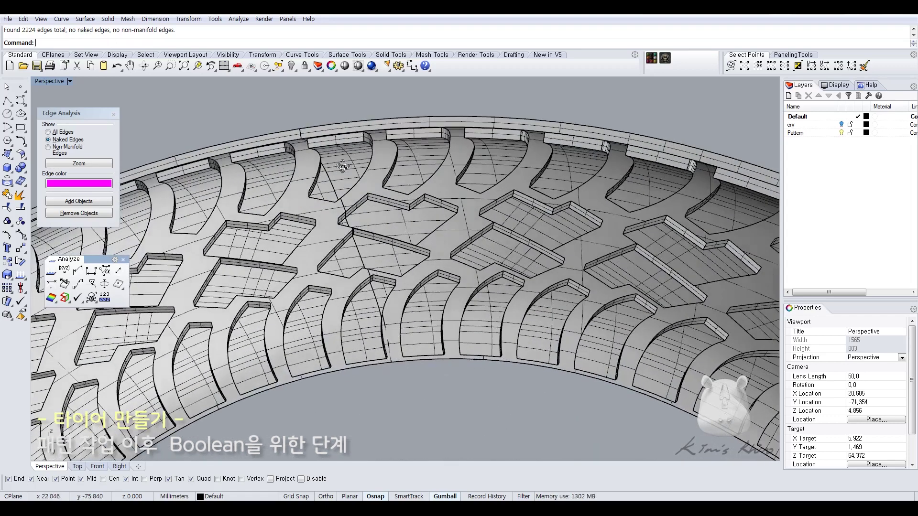
pyautogui.click(111, 116)
# - Bring back only the hidden tire surface that the tread was flowed onto, leaving the other hidden objects hidden
pyautogui.middleClick(318, 134)
pyautogui.click(304, 76)
pyautogui.click(303, 152)
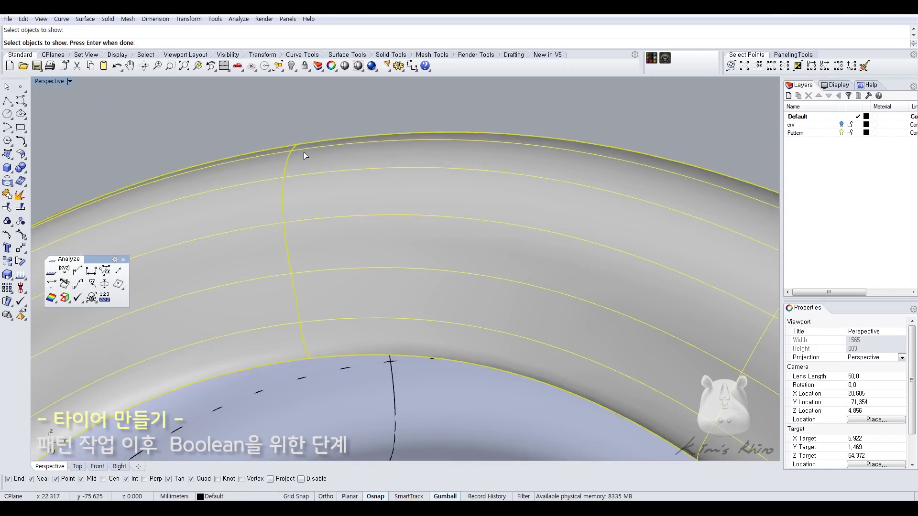
pyautogui.keyDown('ctrl'); pyautogui.click(328, 356); pyautogui.keyUp('ctrl')
pyautogui.click(311, 366)
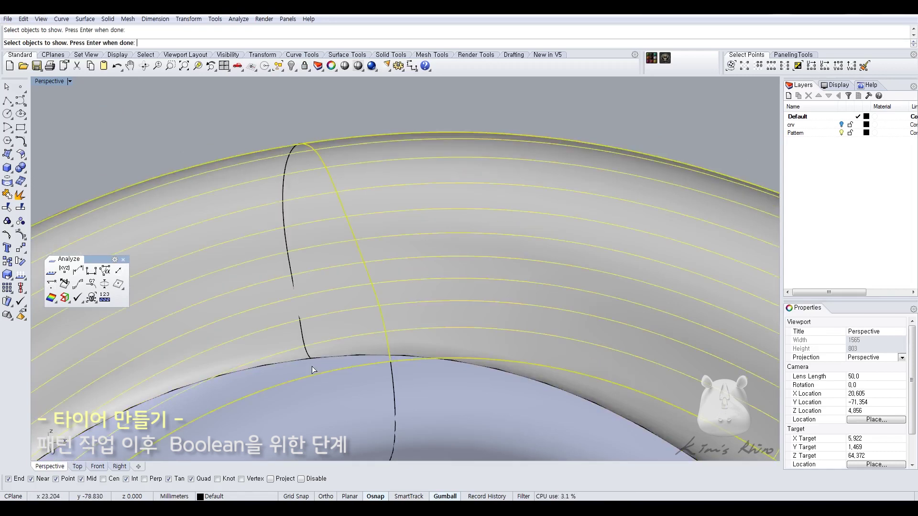
pyautogui.rightClick(355, 221)
# - Run Boolean Difference to subtract the rejoined tread from the restored tire surface, with DeleteInput set to Yes
pyautogui.click(21, 169)
pyautogui.click(44, 172)
pyautogui.click(302, 157)
pyautogui.press('Return')
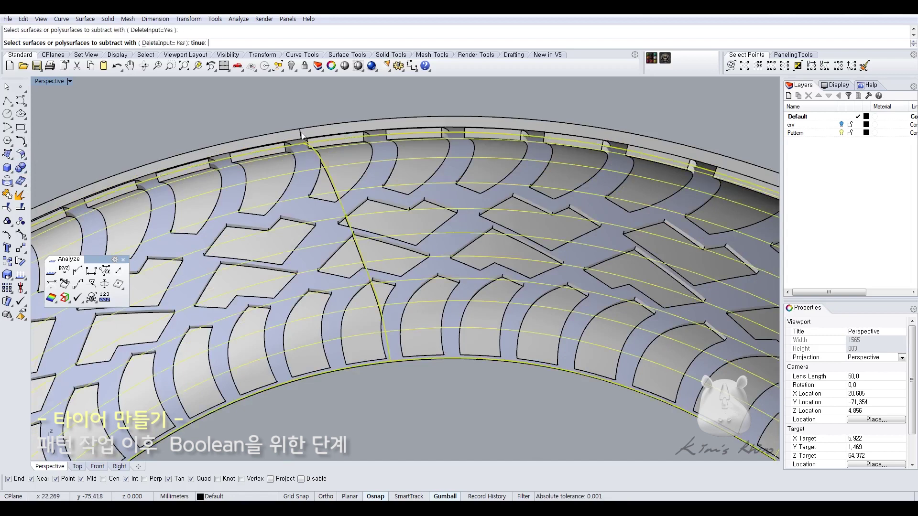
pyautogui.click(303, 133)
pyautogui.press('Return')
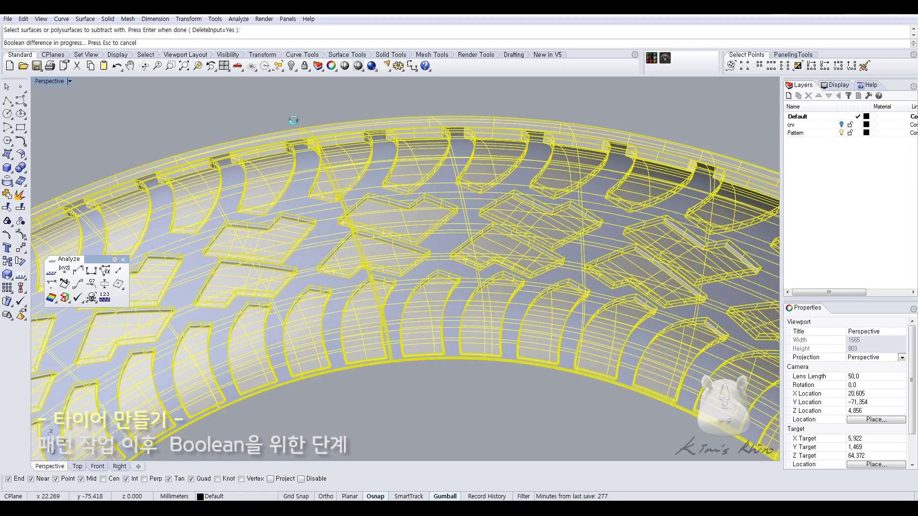